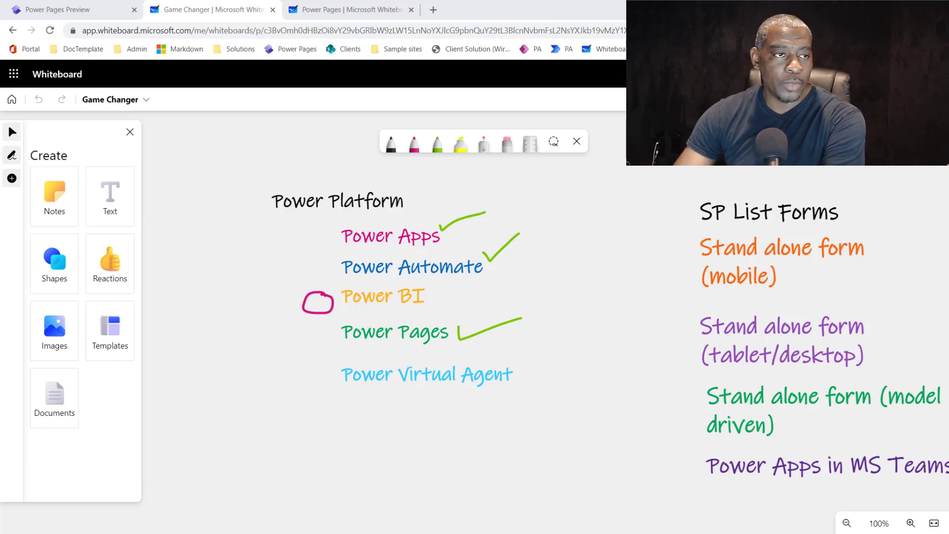
Switch to the Moqups mockup and review the Candidate Onboarding Create Account and Registration pages.
{"action": "key", "text": "alt+Tab"}
{"action": "left_click_drag", "start_coordinate": [689, 203], "coordinate": [638, 167]}
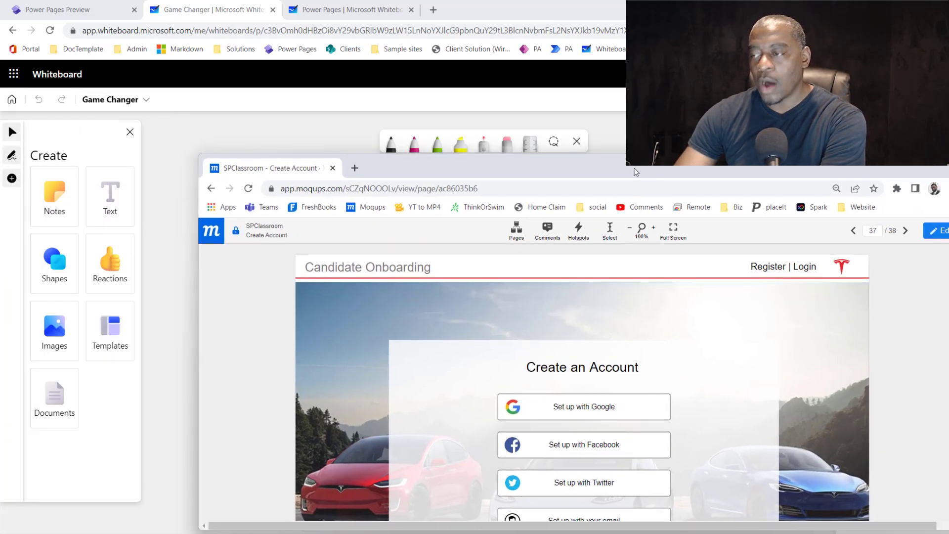
{"action": "double_click", "coordinate": [637, 171]}
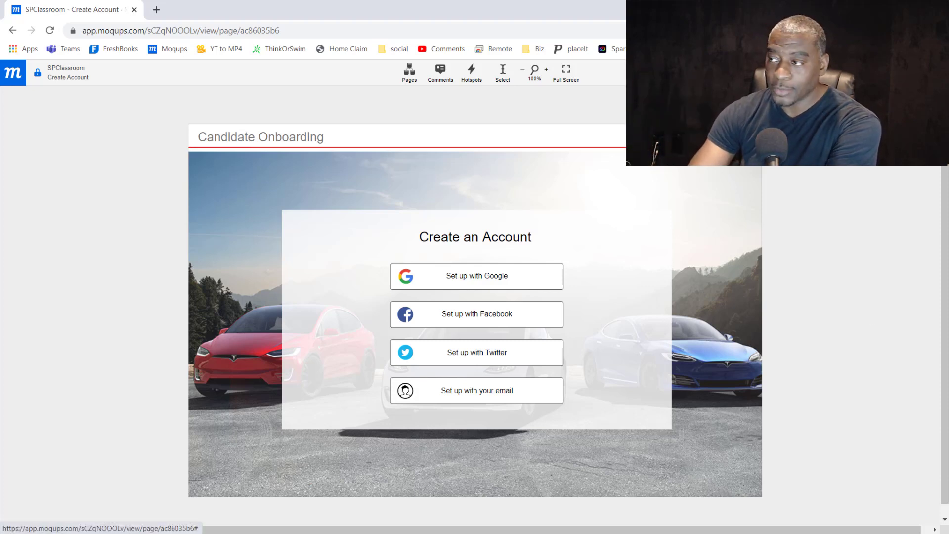
{"action": "left_click", "coordinate": [842, 208]}
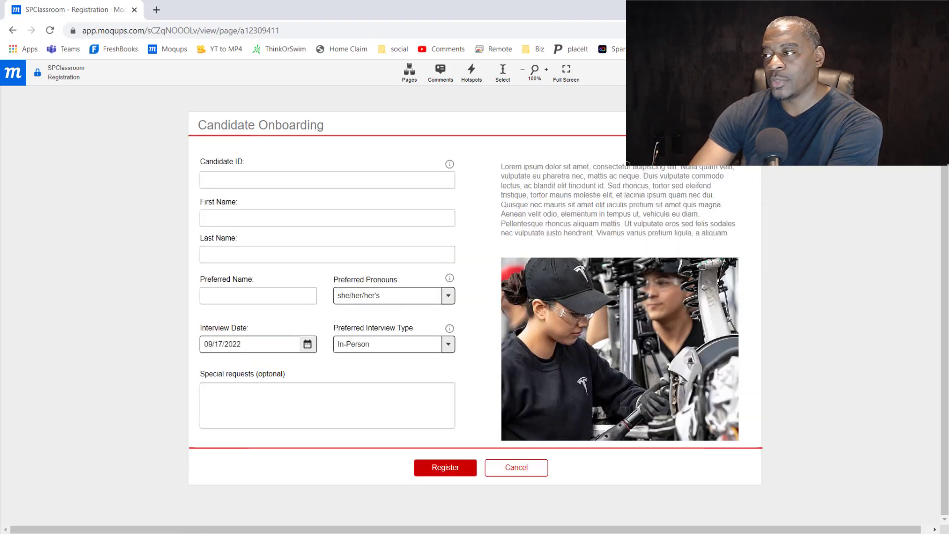
{"action": "left_click", "coordinate": [731, 125]}
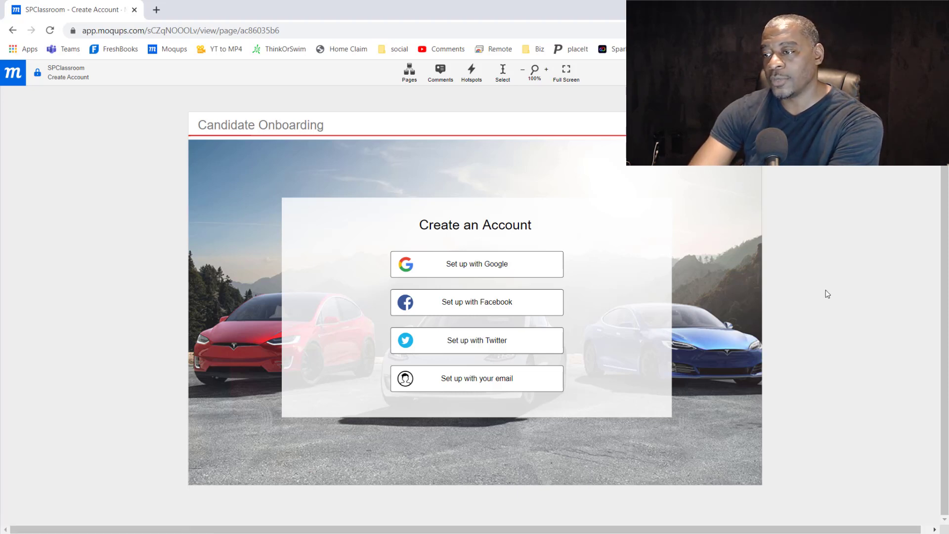
{"action": "left_click", "coordinate": [731, 125]}
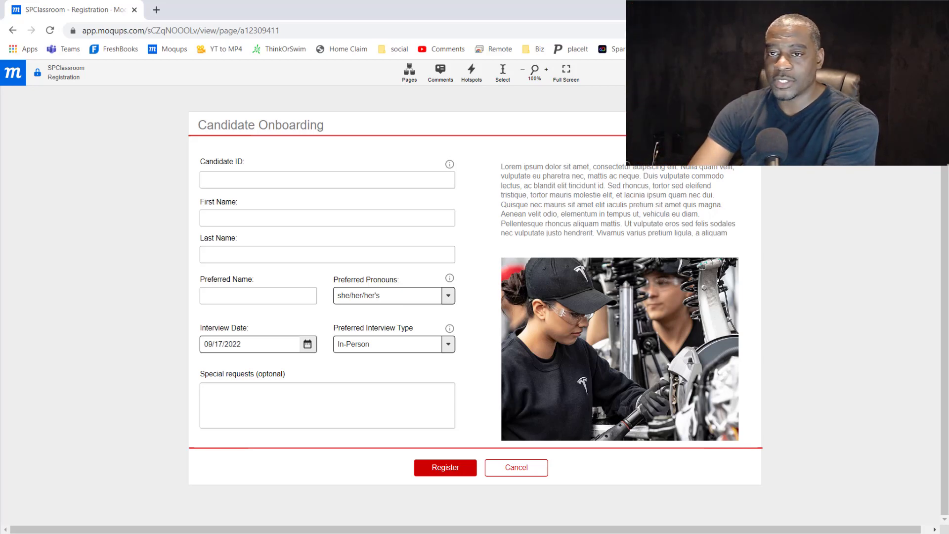
Switch to Power Pages Preview, start creating a site, and browse the available site templates.
{"action": "key", "text": "alt+Tab"}
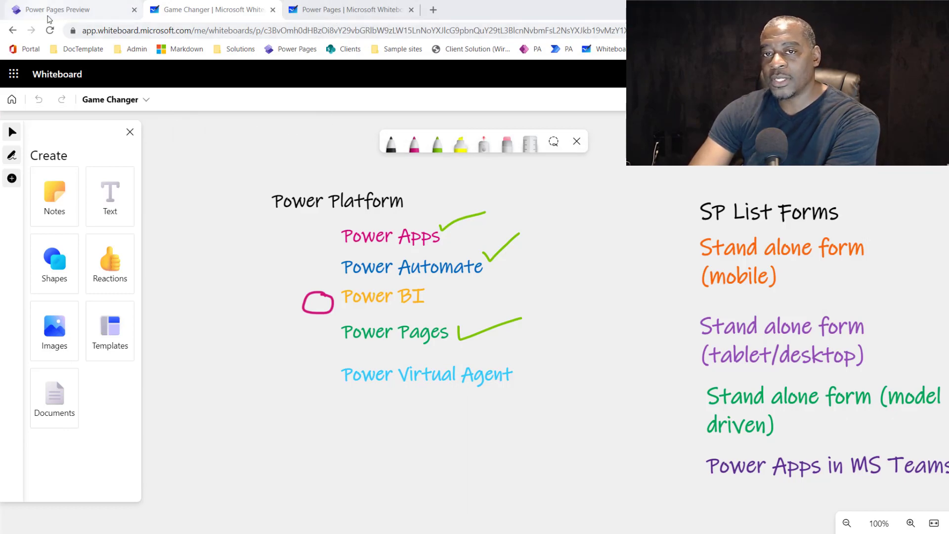
{"action": "left_click", "coordinate": [77, 15]}
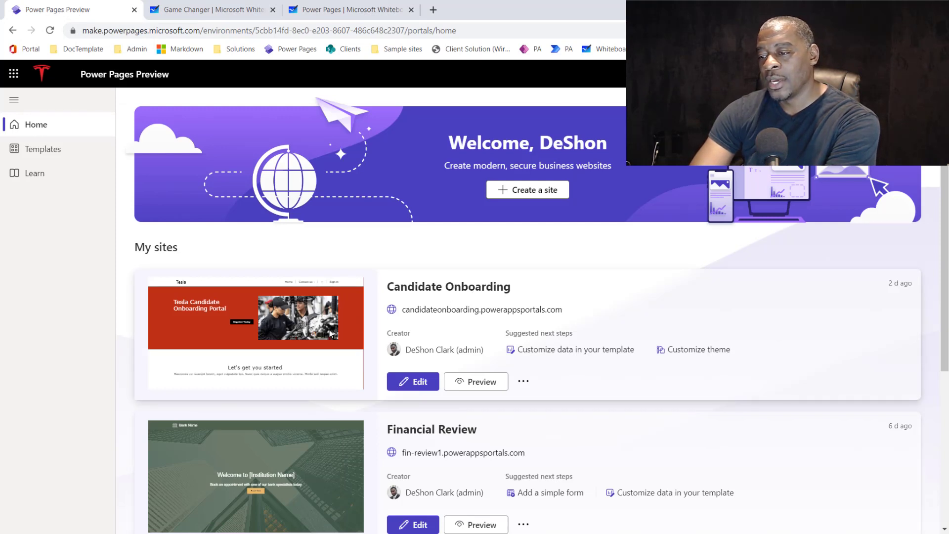
{"action": "left_click", "coordinate": [553, 190]}
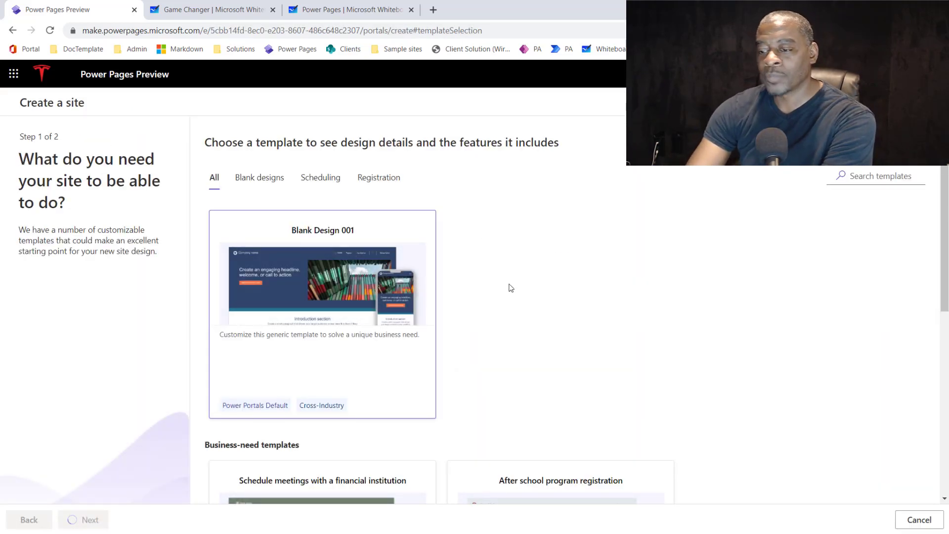
{"action": "scroll", "coordinate": [511, 285], "scroll_direction": "down", "scroll_amount": 5}
{"action": "scroll", "coordinate": [334, 183], "scroll_direction": "up", "scroll_amount": 3}
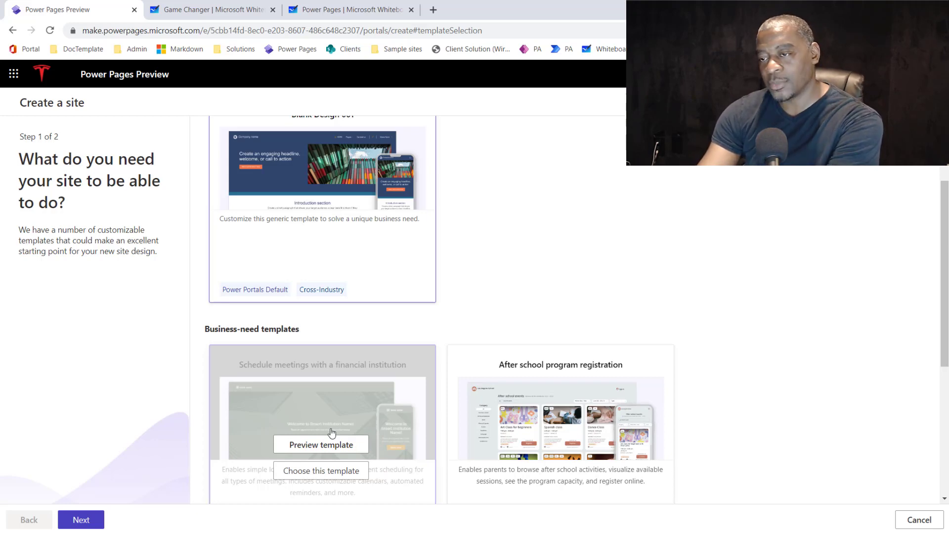
{"action": "scroll", "coordinate": [316, 354], "scroll_direction": "up", "scroll_amount": 3}
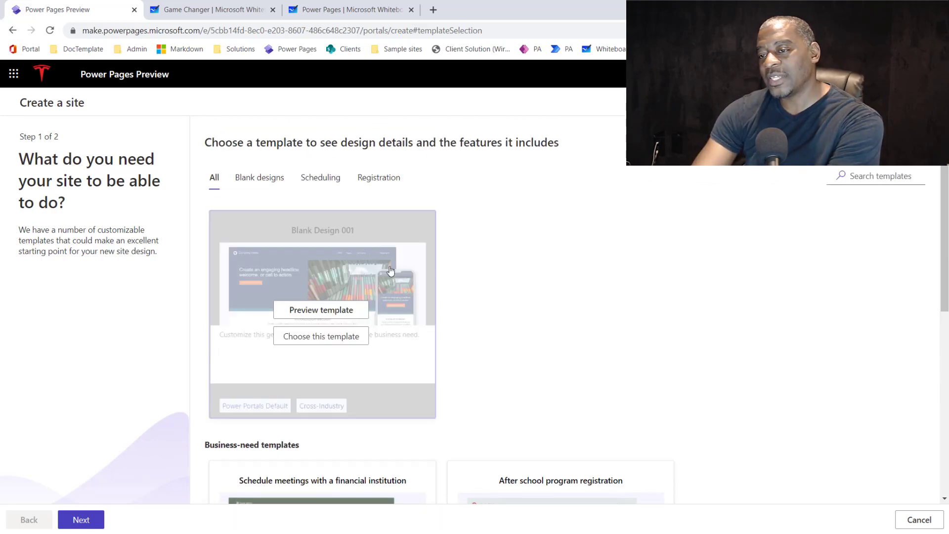
Preview the sample pages of the Blank Design 001 template, and cancel the site creation.
{"action": "left_click", "coordinate": [321, 314]}
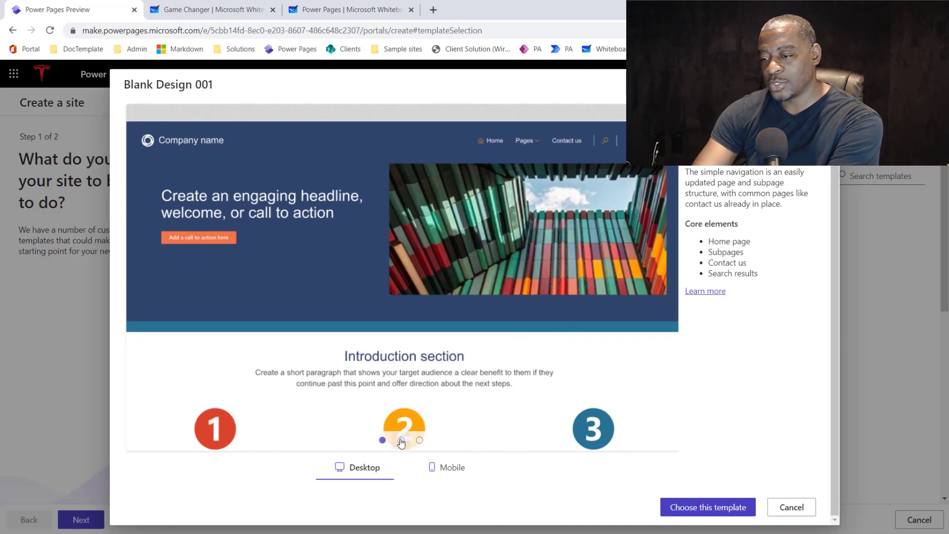
{"action": "left_click", "coordinate": [401, 440]}
{"action": "left_click", "coordinate": [420, 440]}
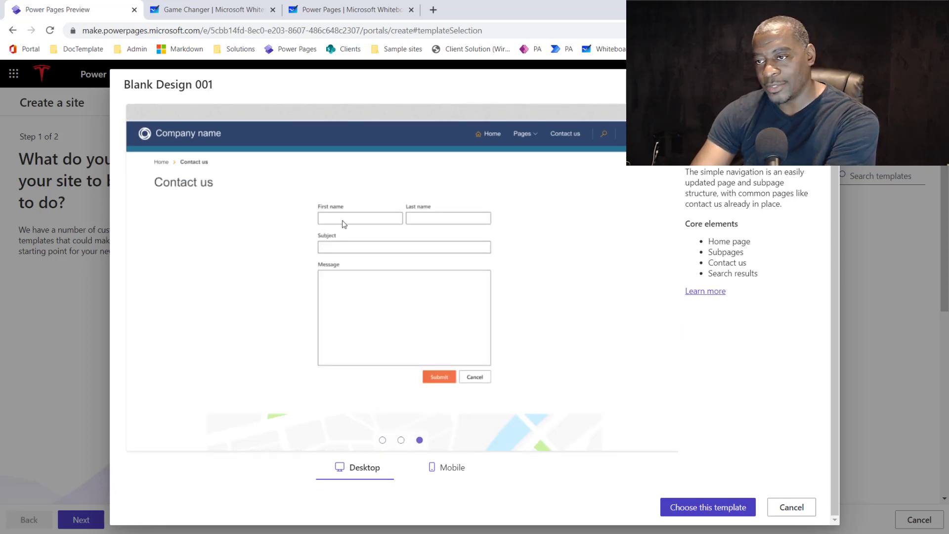
{"action": "left_click", "coordinate": [62, 306]}
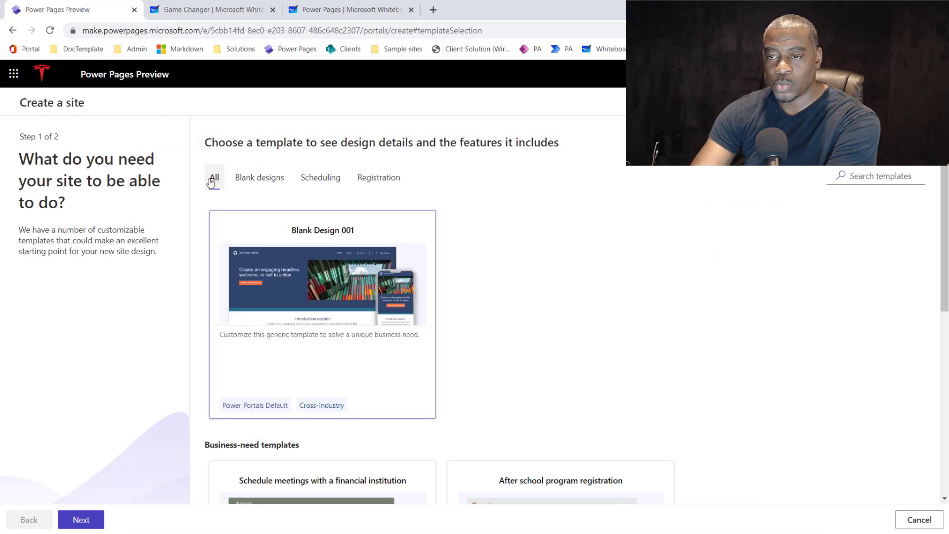
{"action": "left_click", "coordinate": [919, 520]}
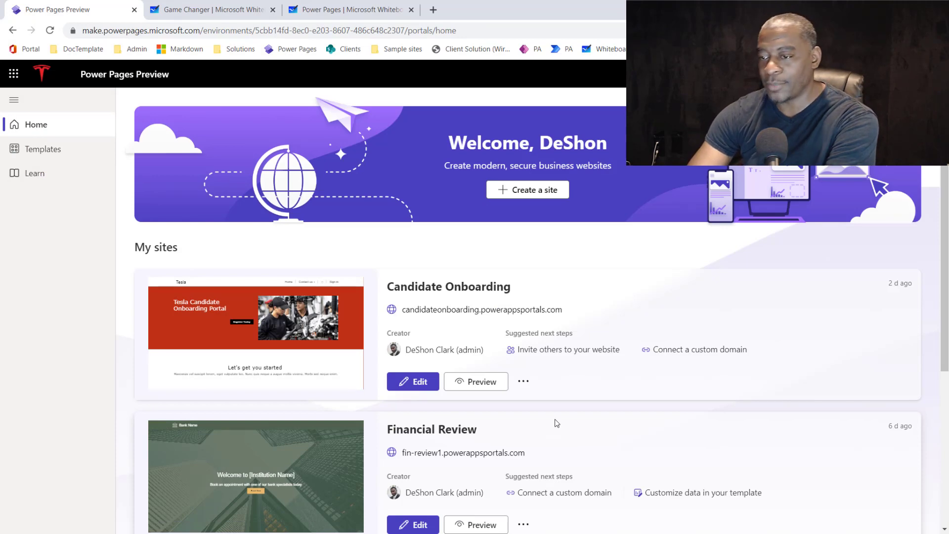
Open the Candidate Onboarding site for editing from the list of sites.
{"action": "scroll", "coordinate": [470, 346], "scroll_direction": "down", "scroll_amount": 5}
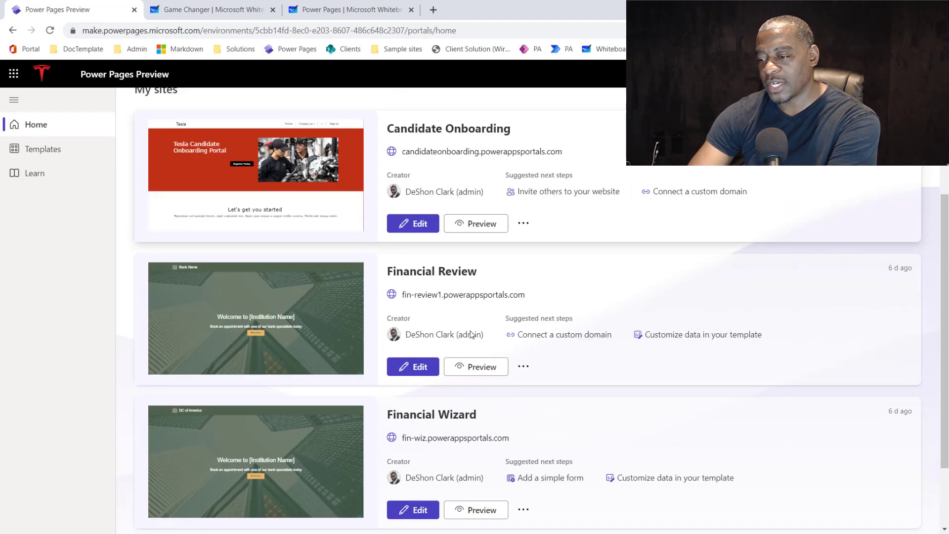
{"action": "scroll", "coordinate": [405, 272], "scroll_direction": "up", "scroll_amount": 3}
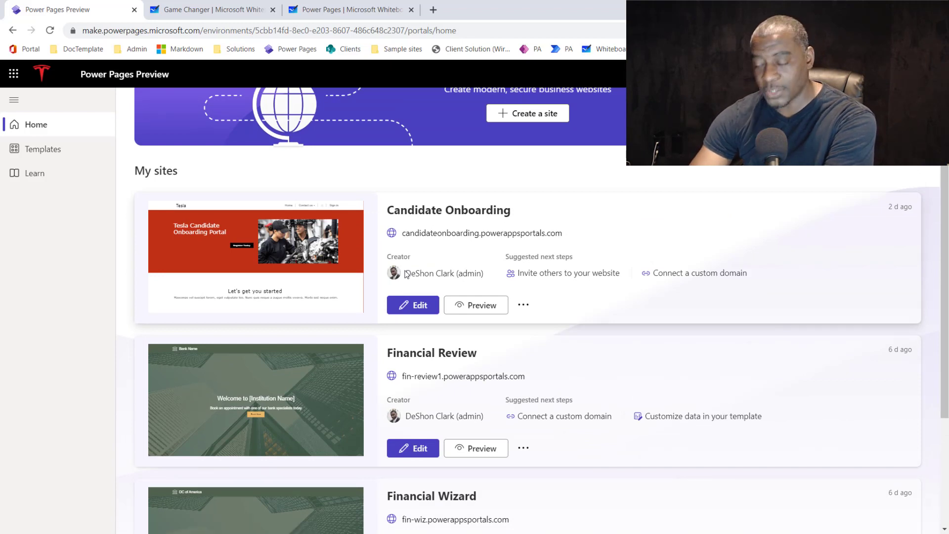
{"action": "left_click", "coordinate": [420, 306]}
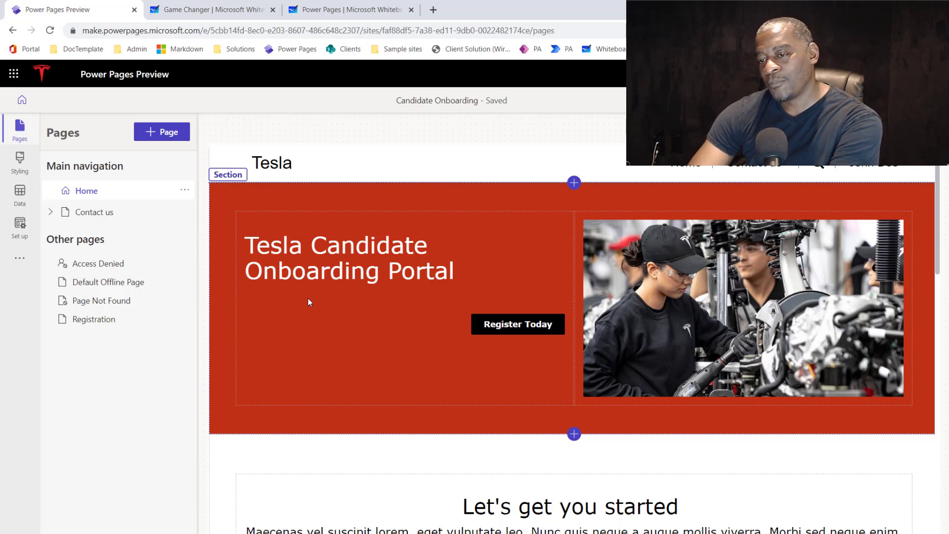
Consult the Power Pages whiteboard diagram, and open the subpage under Contact us in the site editor to view its featured items.
{"action": "left_click", "coordinate": [345, 11]}
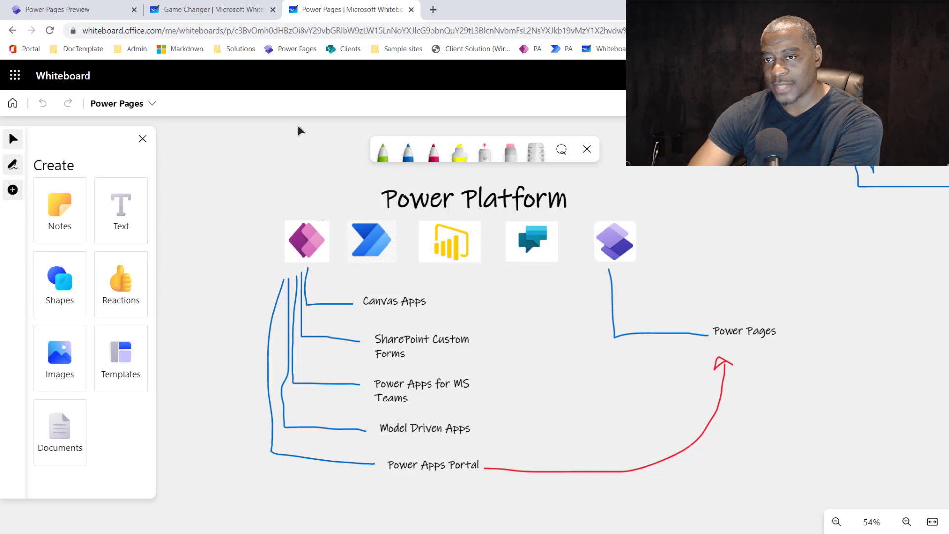
{"action": "left_click", "coordinate": [79, 12]}
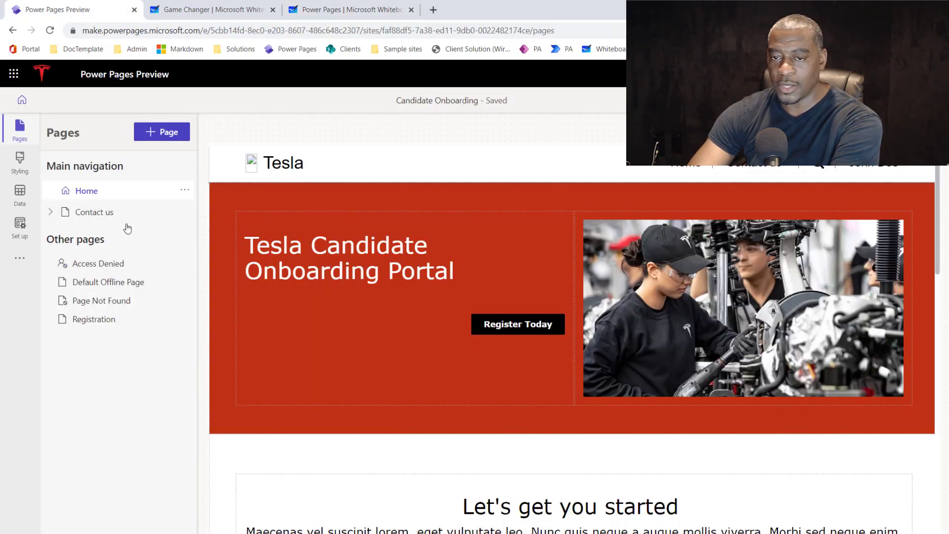
{"action": "left_click", "coordinate": [51, 211]}
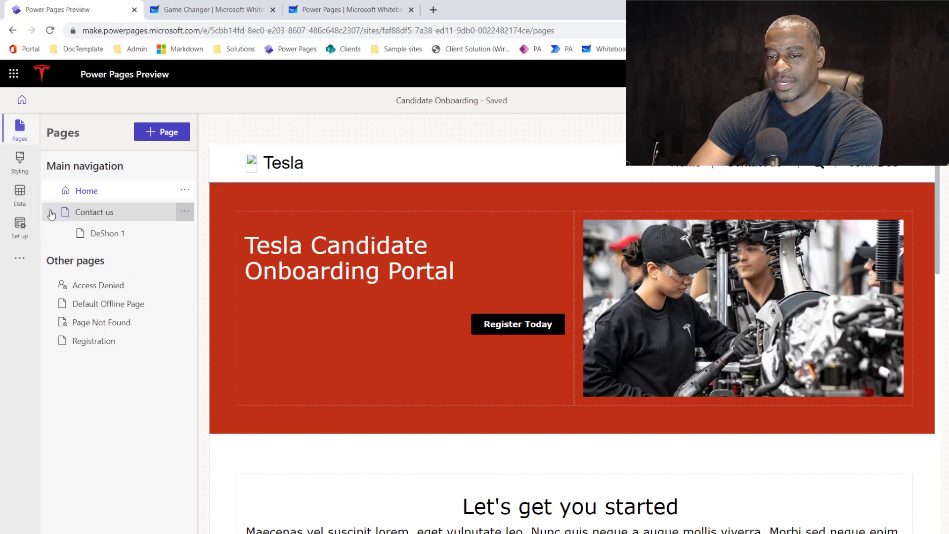
{"action": "left_click", "coordinate": [105, 234]}
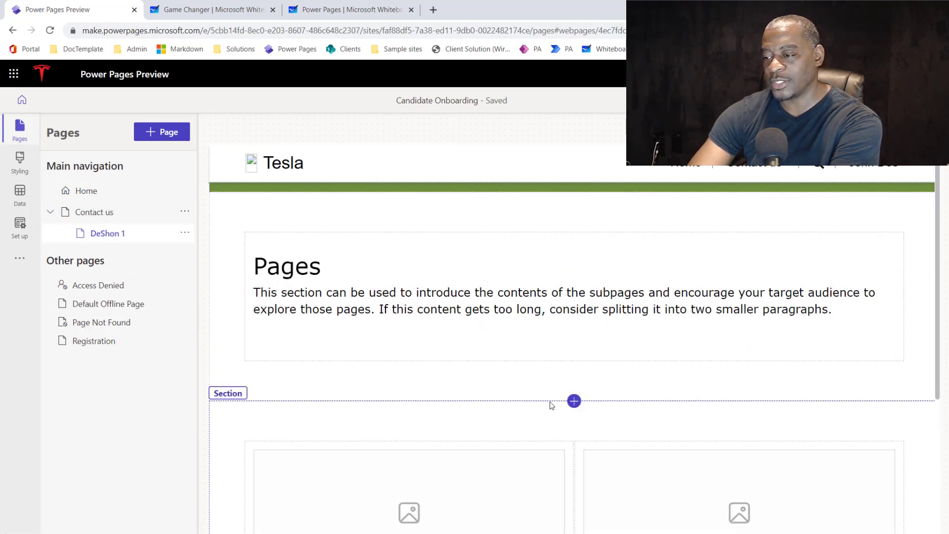
{"action": "scroll", "coordinate": [552, 405], "scroll_direction": "down", "scroll_amount": 3}
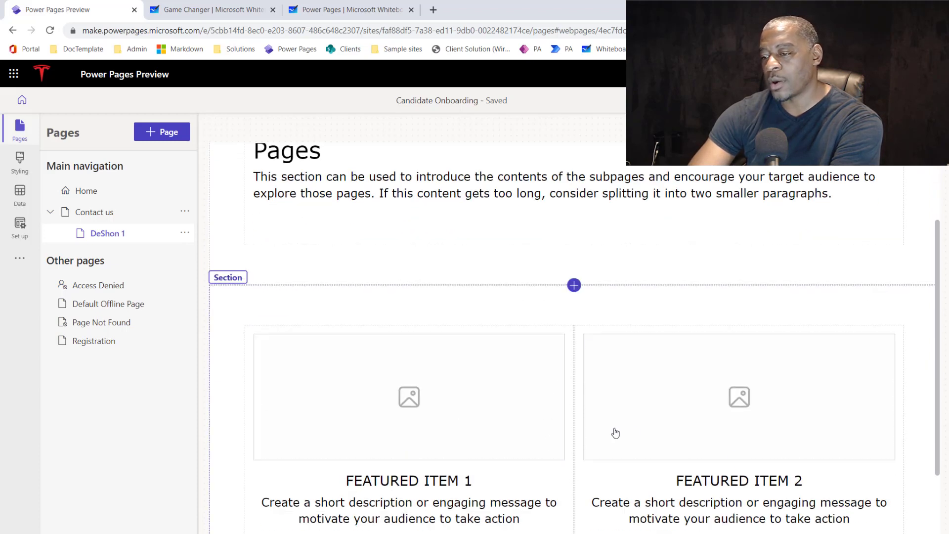
{"action": "scroll", "coordinate": [701, 434], "scroll_direction": "down", "scroll_amount": 2}
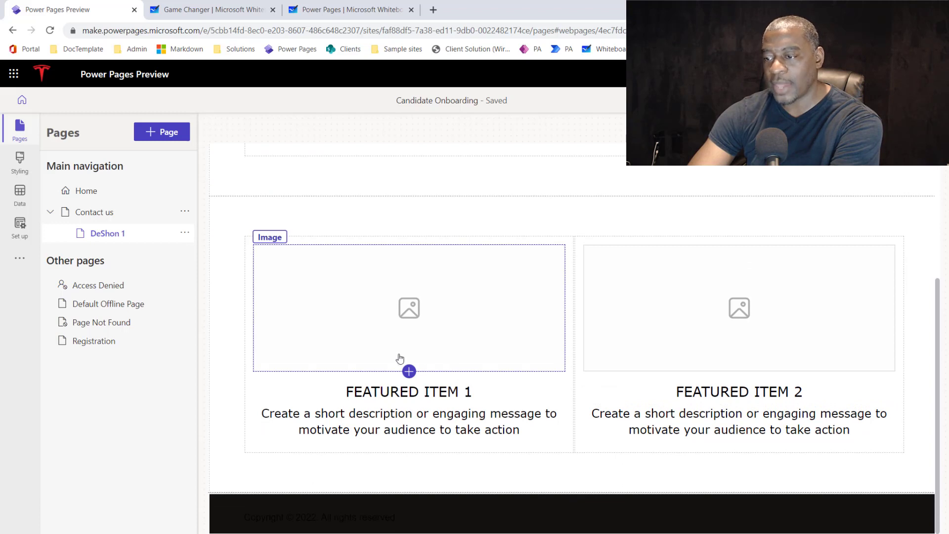
Look through the components available below the Featured Item 1 image, and show the editing options for the section and the image.
{"action": "left_click", "coordinate": [409, 371]}
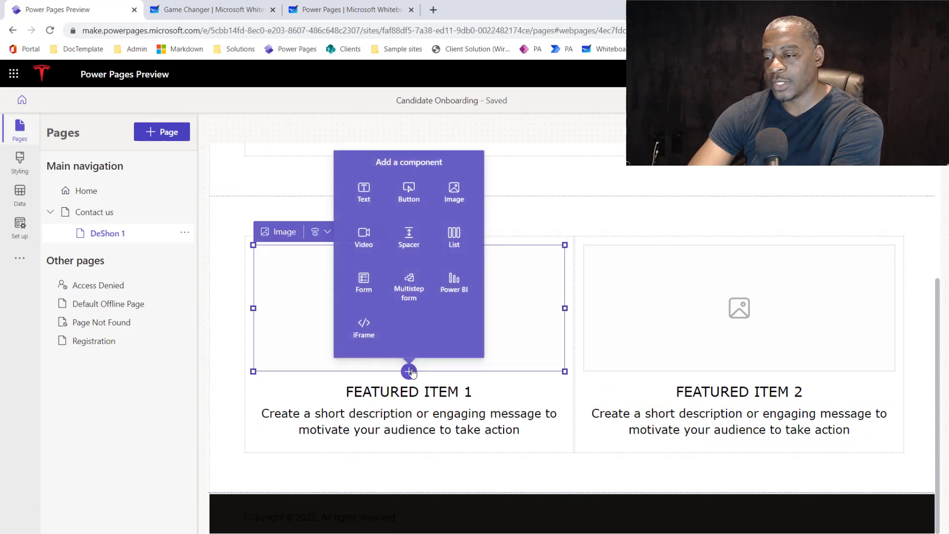
{"action": "left_click", "coordinate": [589, 236]}
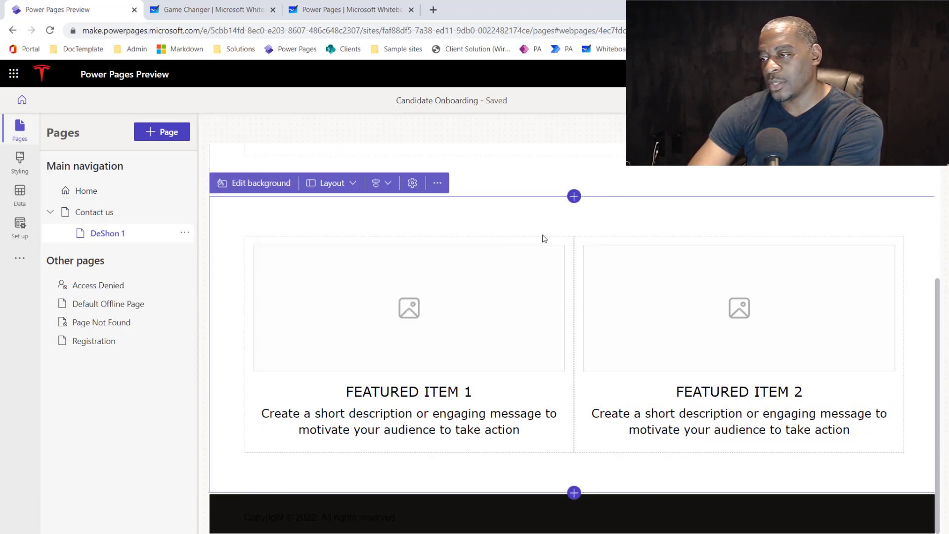
{"action": "left_click", "coordinate": [322, 252]}
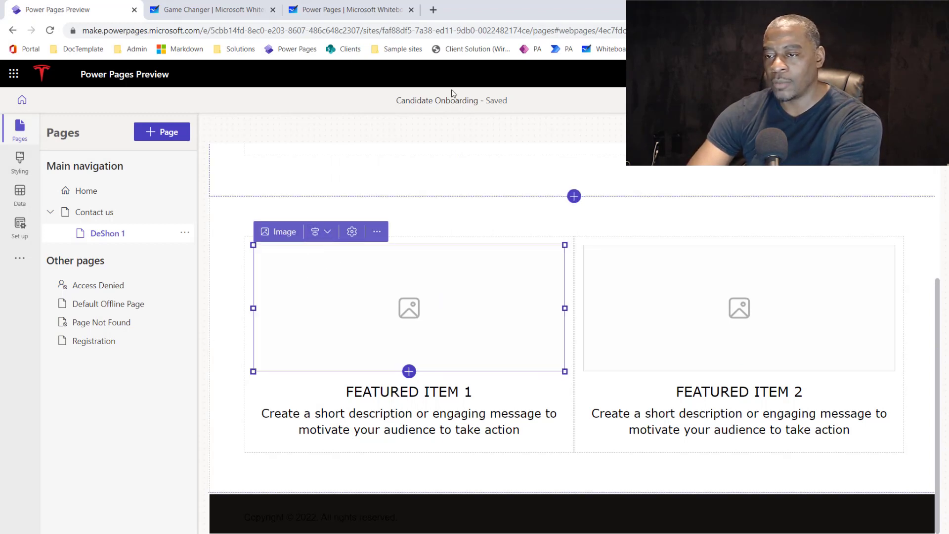
Try a black brand colour as the background fill of the featured items section, and restore the white background.
{"action": "left_click", "coordinate": [444, 220]}
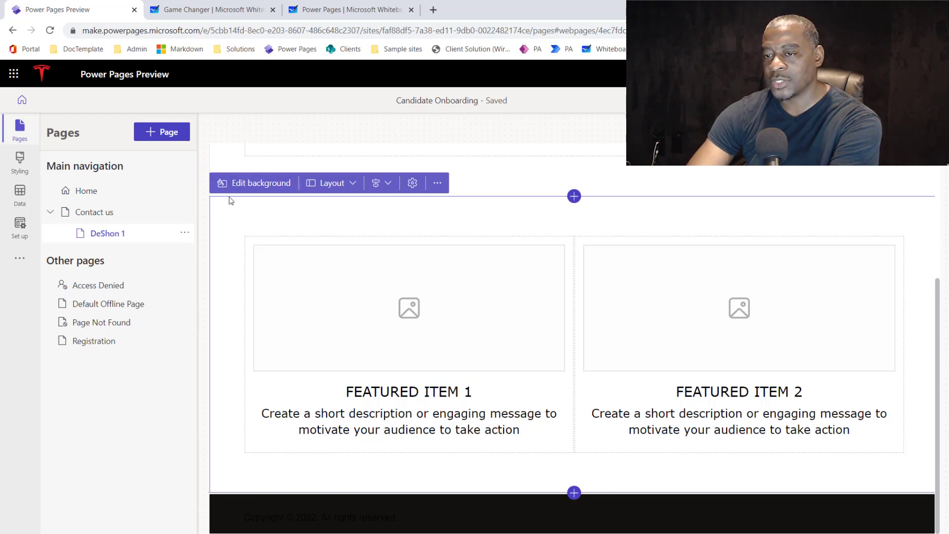
{"action": "left_click", "coordinate": [253, 186]}
{"action": "left_click", "coordinate": [208, 267]}
{"action": "left_click", "coordinate": [212, 272]}
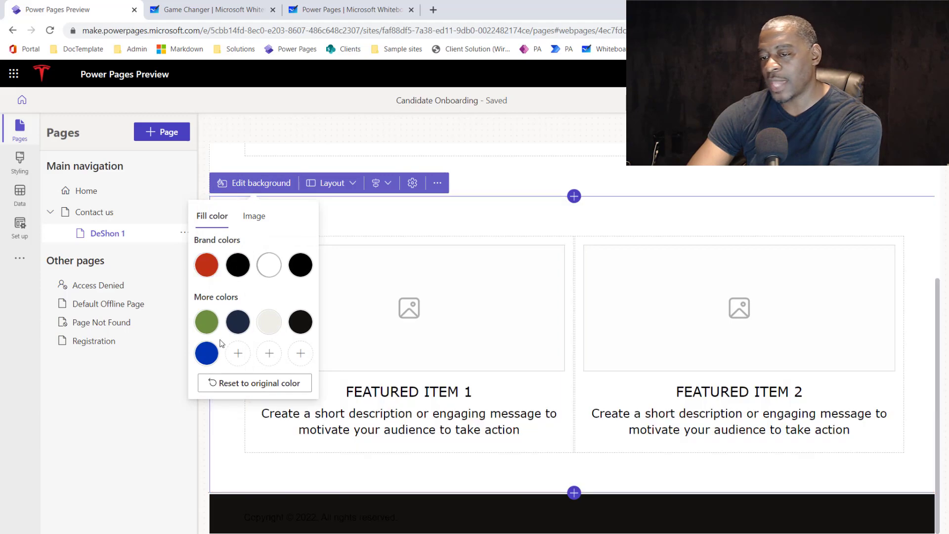
{"action": "left_click", "coordinate": [255, 218]}
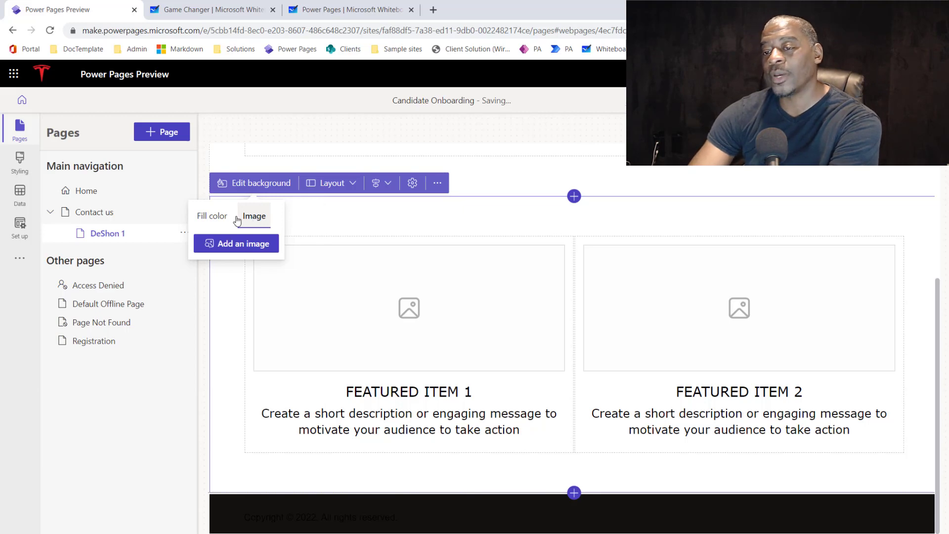
{"action": "left_click", "coordinate": [212, 216]}
{"action": "left_click", "coordinate": [237, 265]}
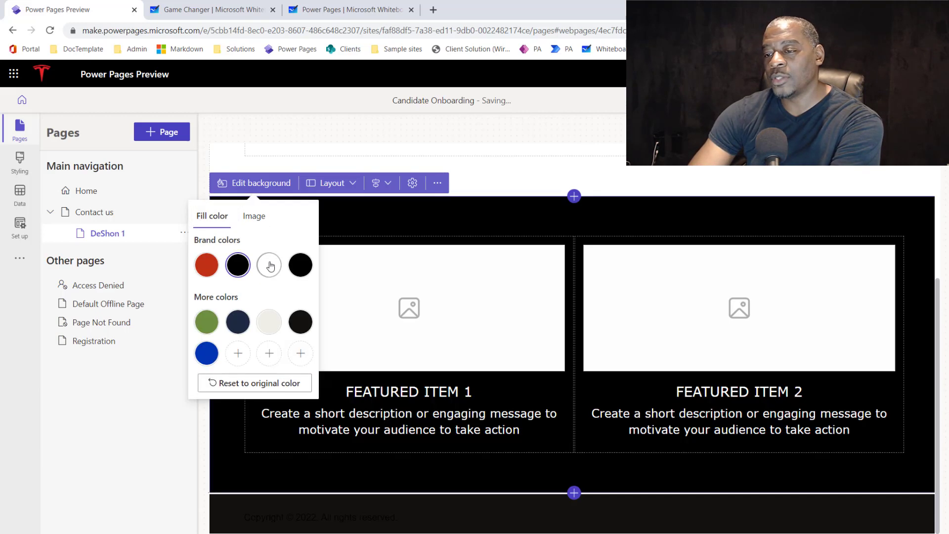
{"action": "left_click", "coordinate": [237, 265]}
{"action": "left_click", "coordinate": [336, 235]}
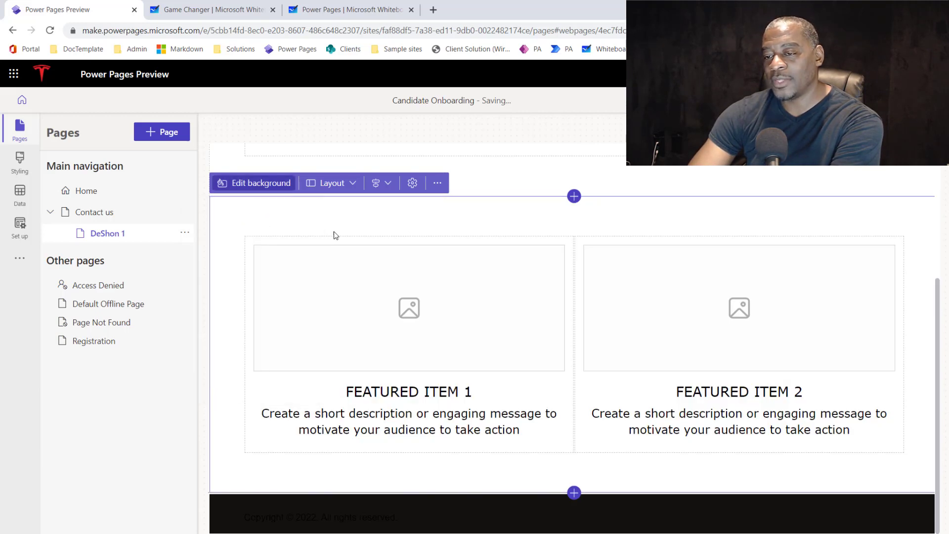
Examine the section's column layout options and the editing options for the Featured Item 1 image and description.
{"action": "left_click", "coordinate": [338, 187]}
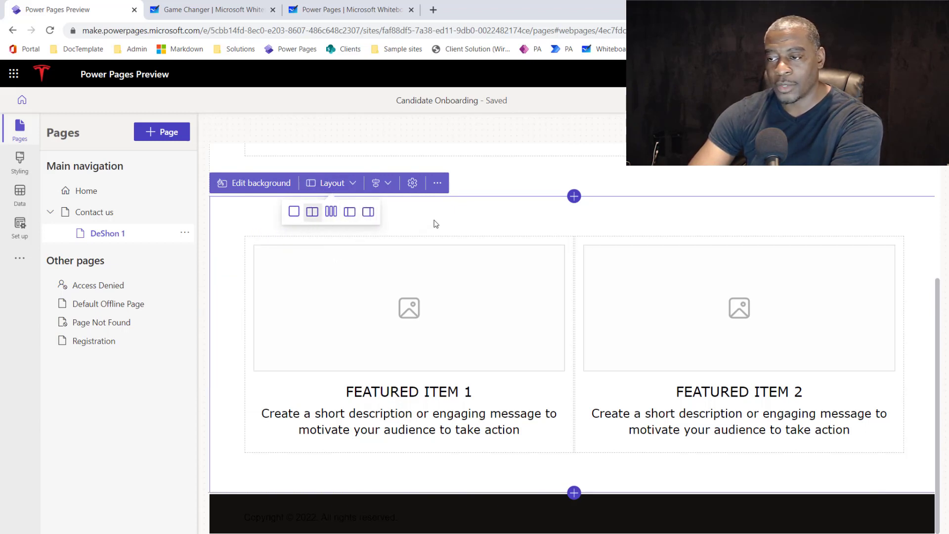
{"action": "left_click", "coordinate": [439, 225]}
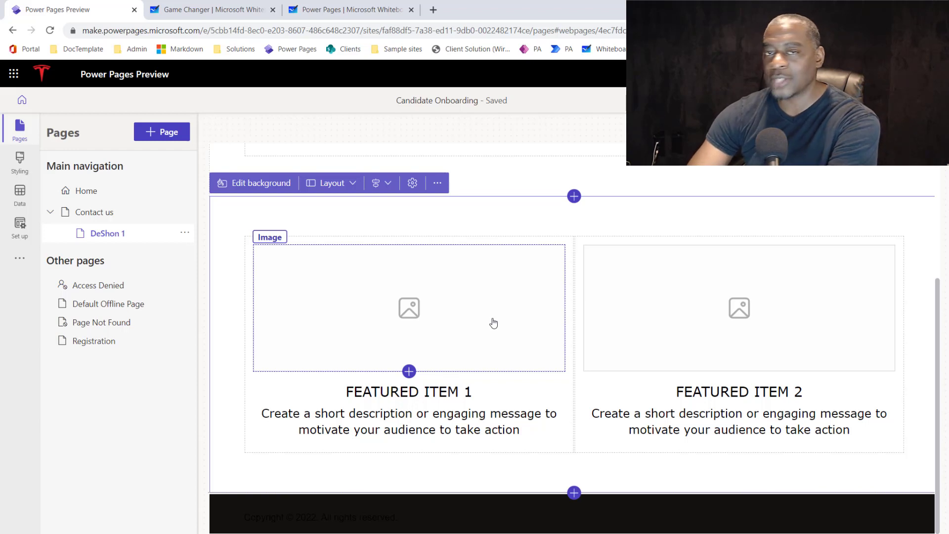
{"action": "left_click", "coordinate": [465, 292]}
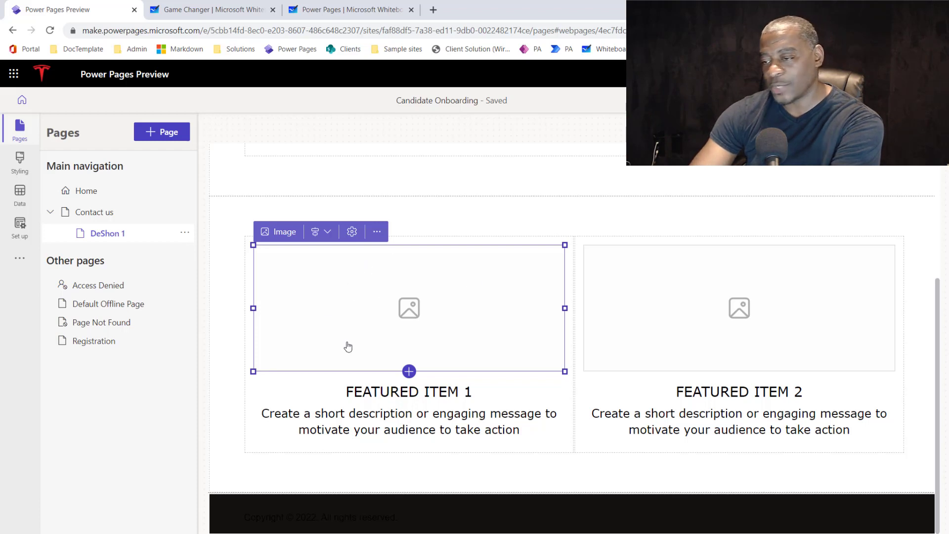
{"action": "left_click", "coordinate": [421, 430]}
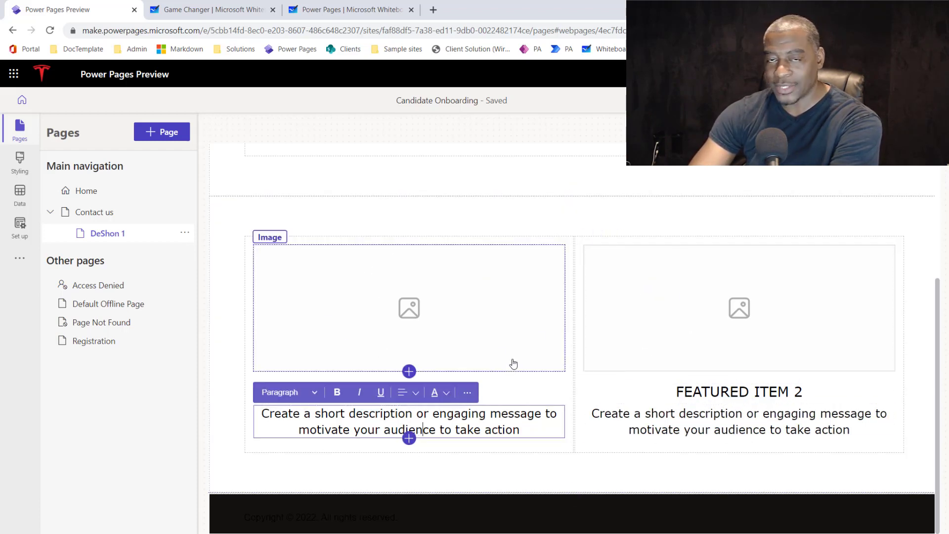
Review the subpage's introduction and featured items, and show the additional options for the Featured Item 1 description.
{"action": "scroll", "coordinate": [715, 297], "scroll_direction": "up", "scroll_amount": 5}
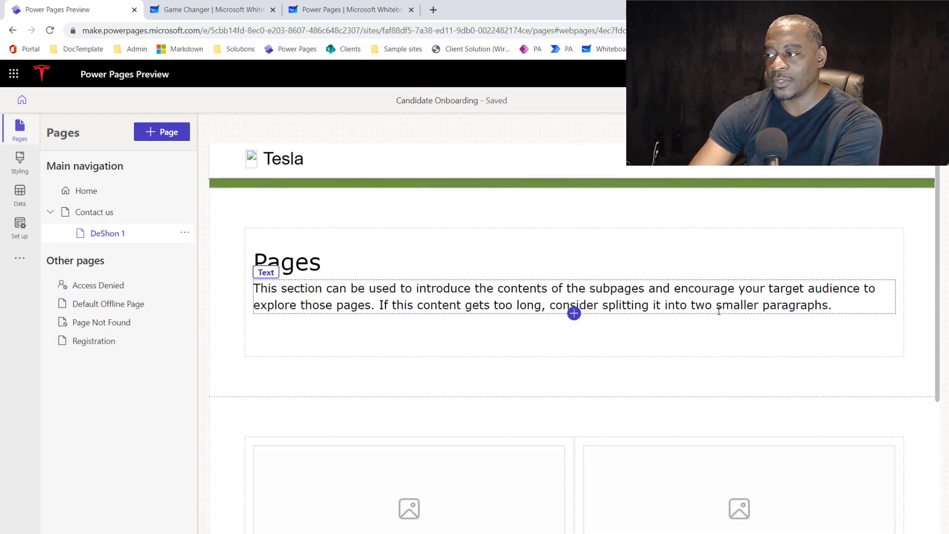
{"action": "scroll", "coordinate": [721, 321], "scroll_direction": "down", "scroll_amount": 2}
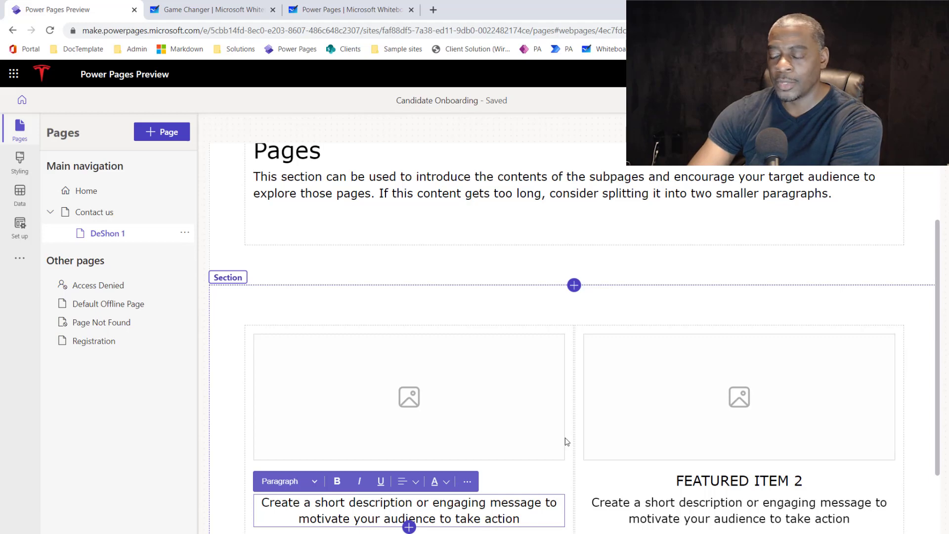
{"action": "scroll", "coordinate": [568, 441], "scroll_direction": "down", "scroll_amount": 2}
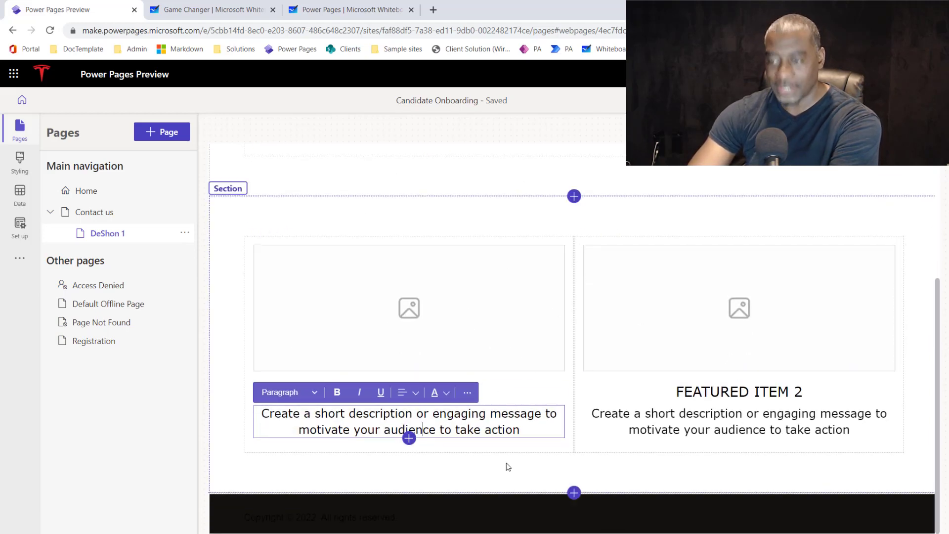
{"action": "left_click", "coordinate": [468, 393]}
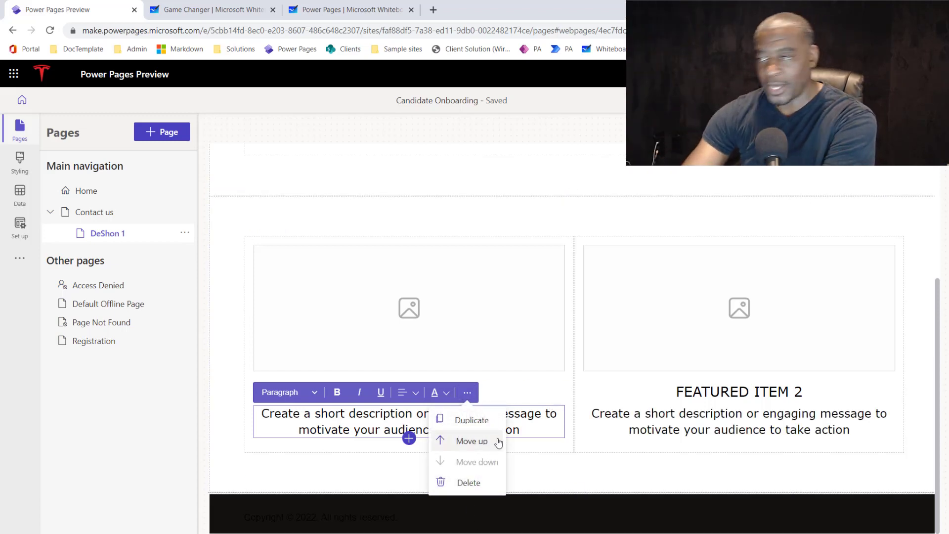
Show the management options for the subpage under Contact us, and view its page settings without changing them.
{"action": "scroll", "coordinate": [719, 371], "scroll_direction": "up", "scroll_amount": 5}
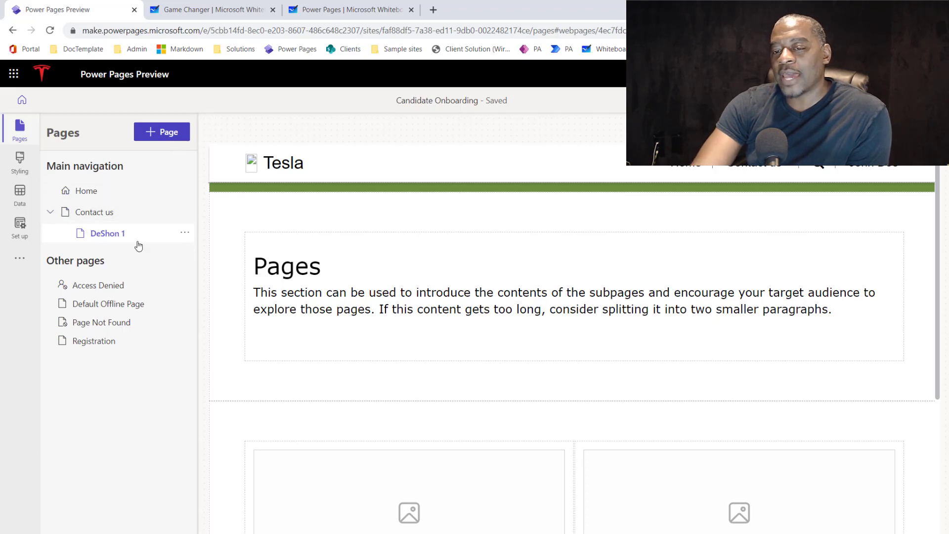
{"action": "left_click", "coordinate": [185, 234]}
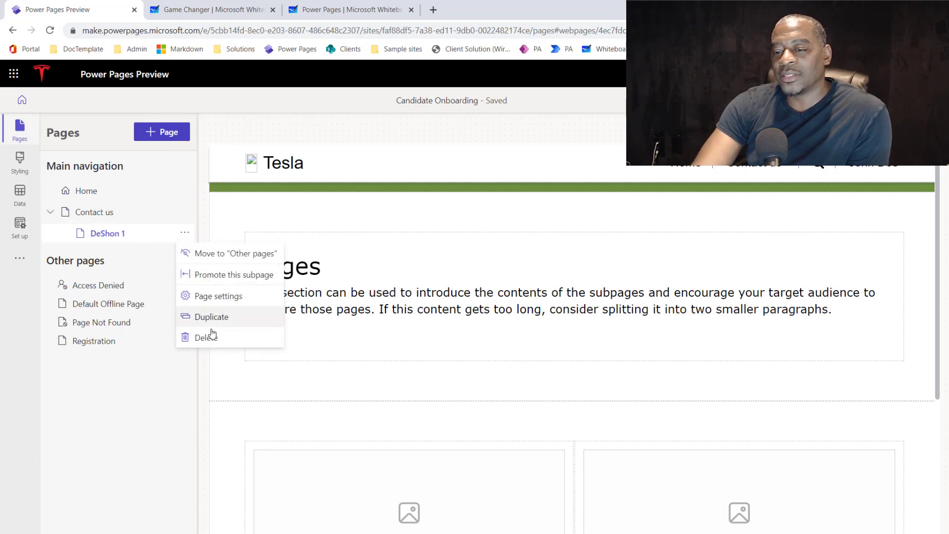
{"action": "left_click", "coordinate": [211, 297]}
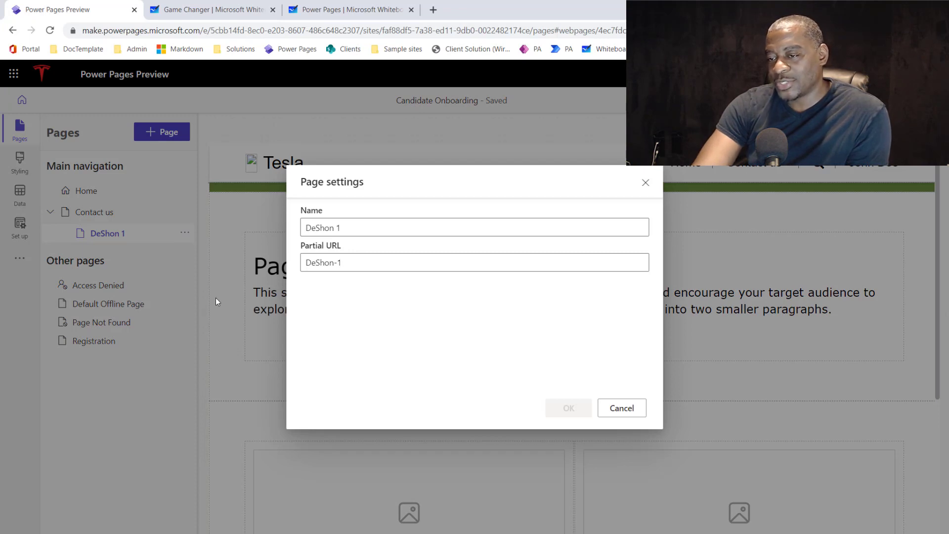
{"action": "left_click", "coordinate": [637, 409]}
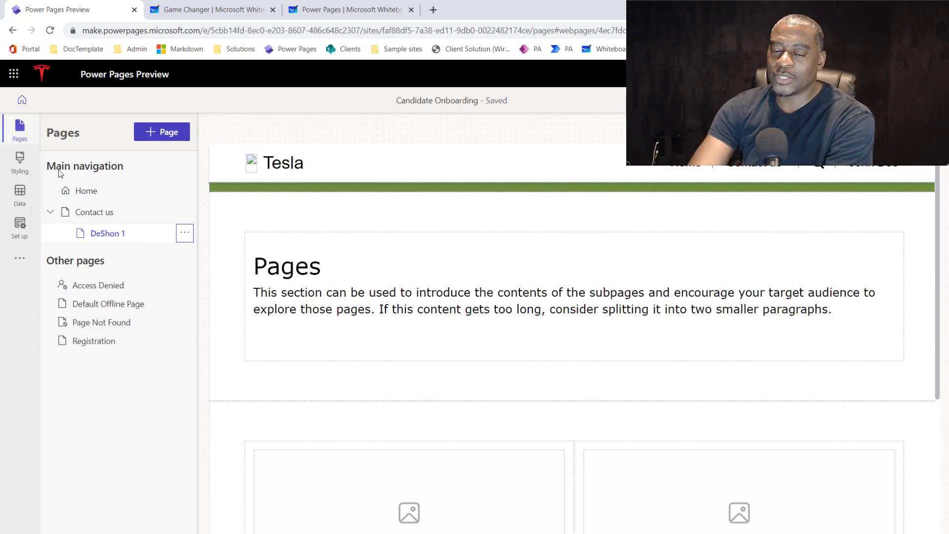
In the site styling, try a pale red (bf8177) and a dark red (7d2313) for the red brand colour.
{"action": "left_click", "coordinate": [16, 168]}
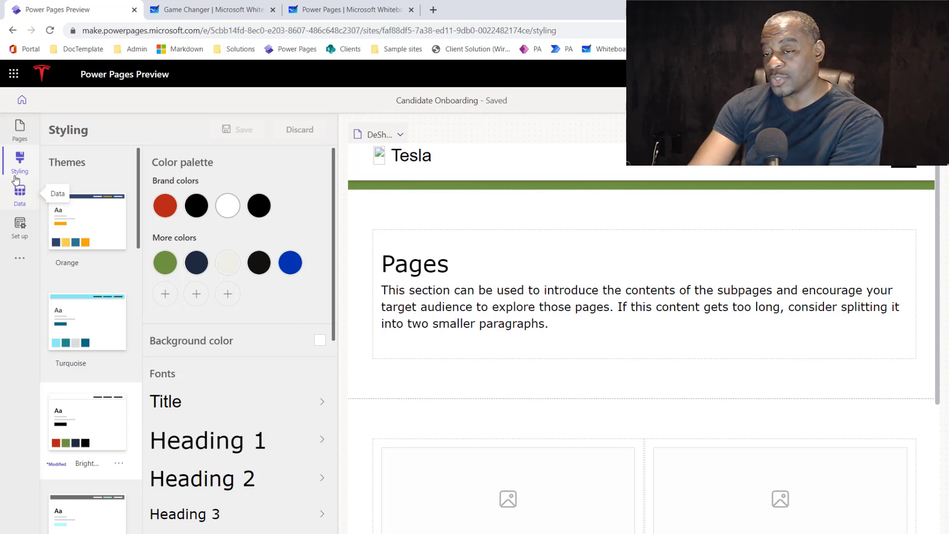
{"action": "mouse_move", "coordinate": [161, 211]}
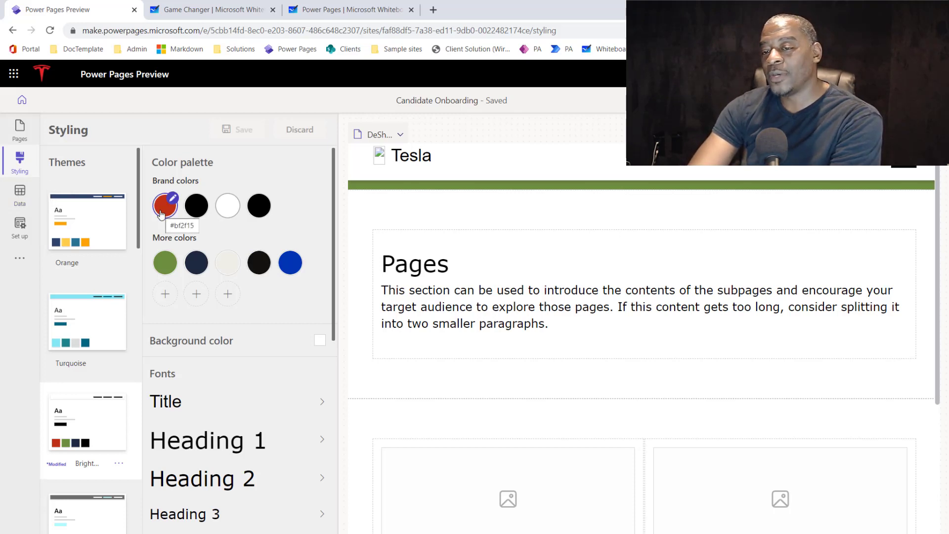
{"action": "left_click", "coordinate": [157, 211]}
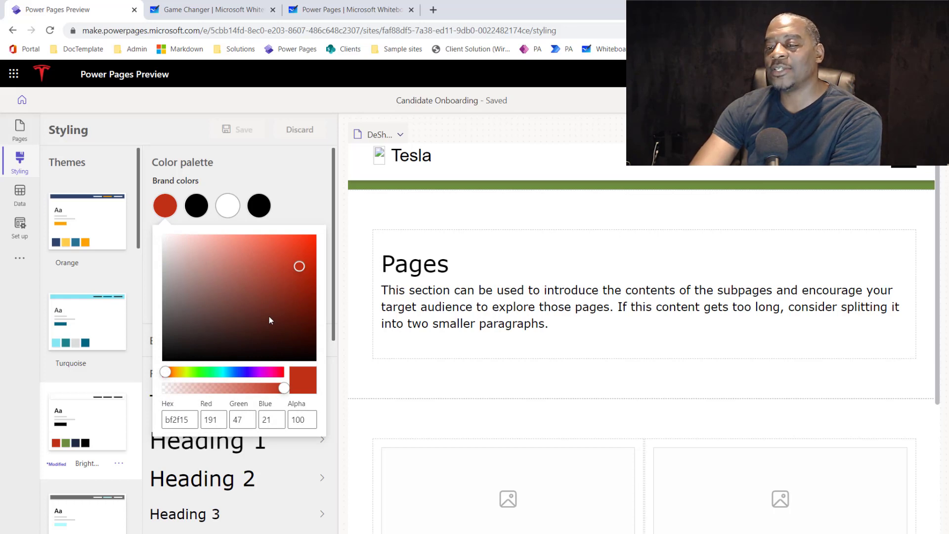
{"action": "mouse_move", "coordinate": [269, 316]}
{"action": "left_mouse_down"}
{"action": "mouse_move", "coordinate": [236, 278]}
{"action": "mouse_move", "coordinate": [278, 305]}
{"action": "mouse_move", "coordinate": [181, 279]}
{"action": "mouse_move", "coordinate": [284, 313]}
{"action": "mouse_move", "coordinate": [222, 270]}
{"action": "left_mouse_up"}
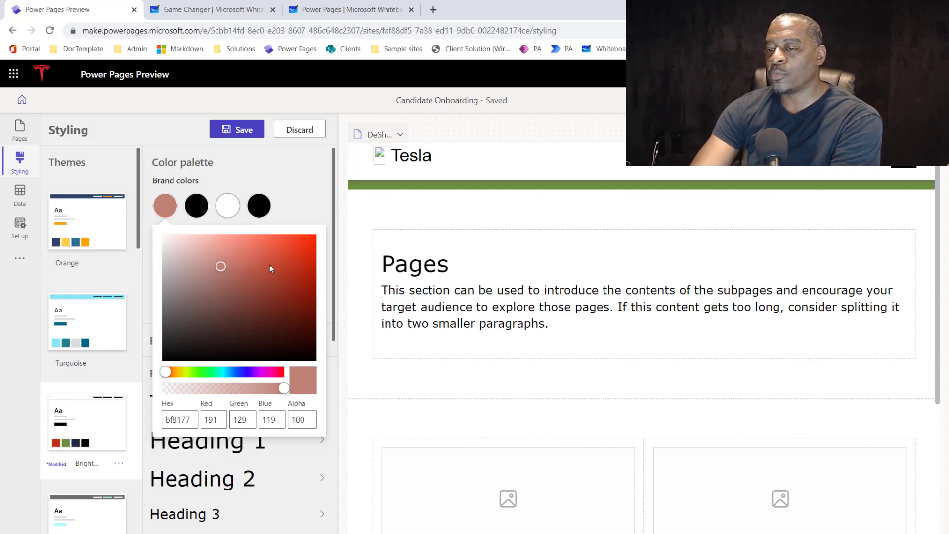
{"action": "mouse_move", "coordinate": [269, 265]}
{"action": "left_mouse_down"}
{"action": "mouse_move", "coordinate": [267, 283]}
{"action": "mouse_move", "coordinate": [293, 300]}
{"action": "left_mouse_up"}
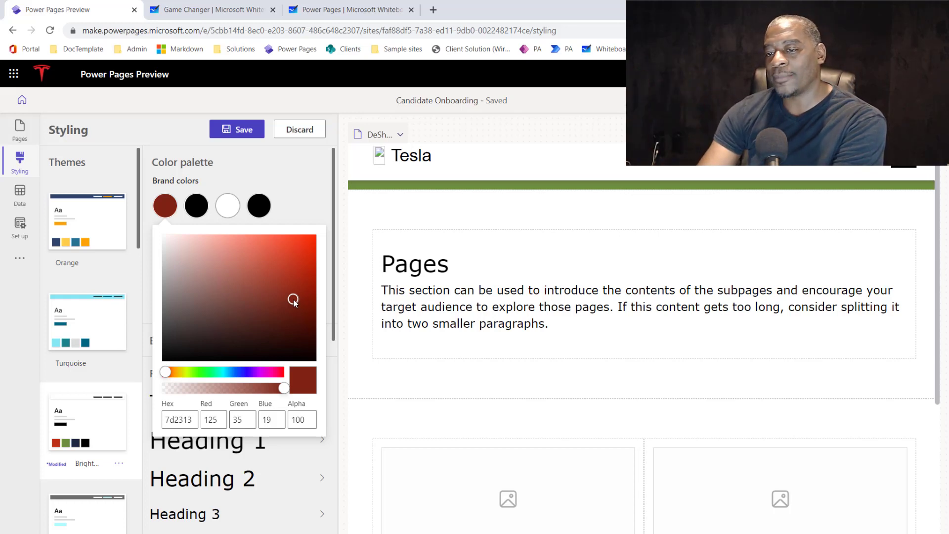
{"action": "left_click", "coordinate": [290, 201]}
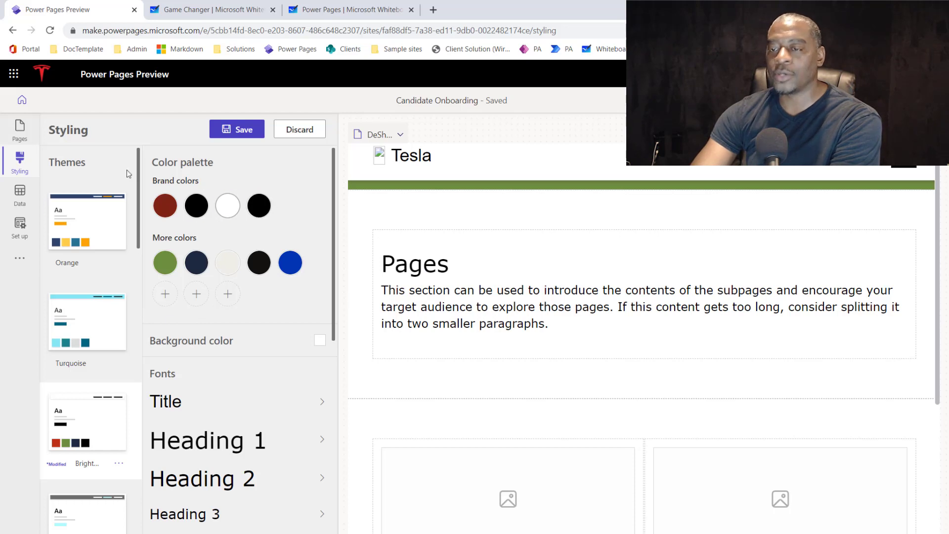
Look through the theme's font, button, link and section styles, and discard the unsaved brand colour change.
{"action": "mouse_move", "coordinate": [230, 267]}
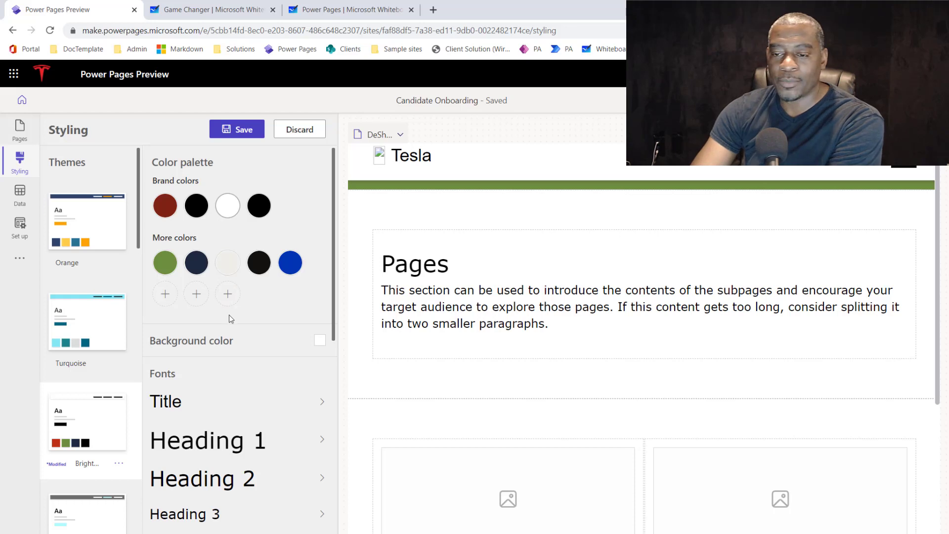
{"action": "scroll", "coordinate": [254, 342], "scroll_direction": "down", "scroll_amount": 7}
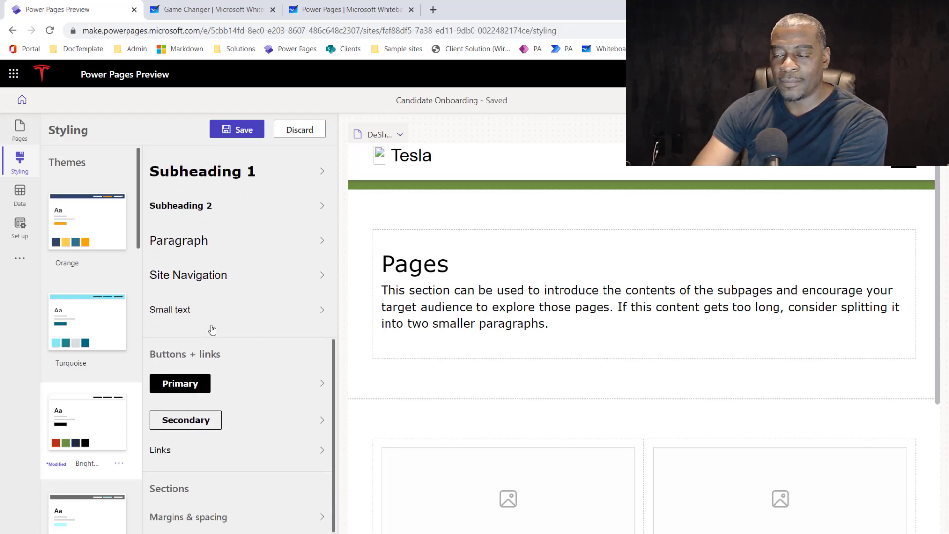
{"action": "left_click", "coordinate": [21, 131]}
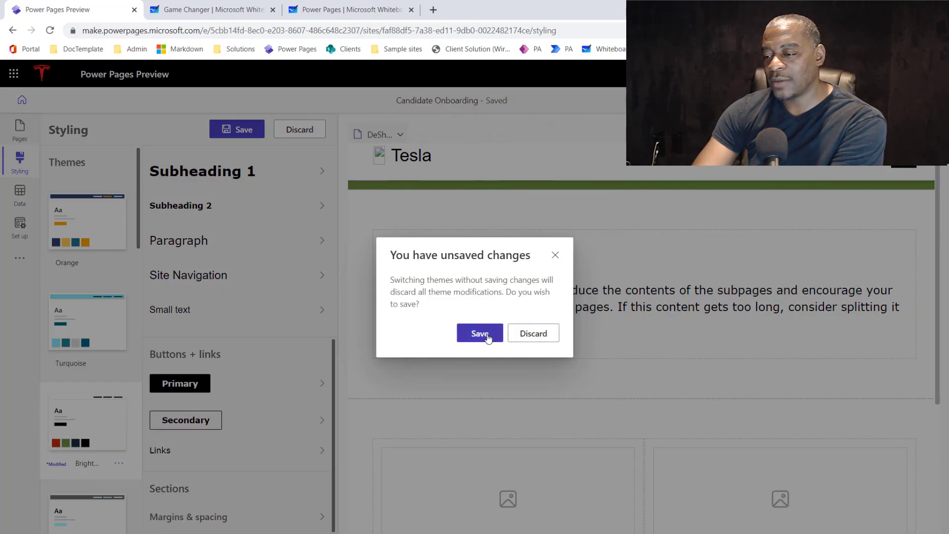
{"action": "left_click", "coordinate": [514, 341]}
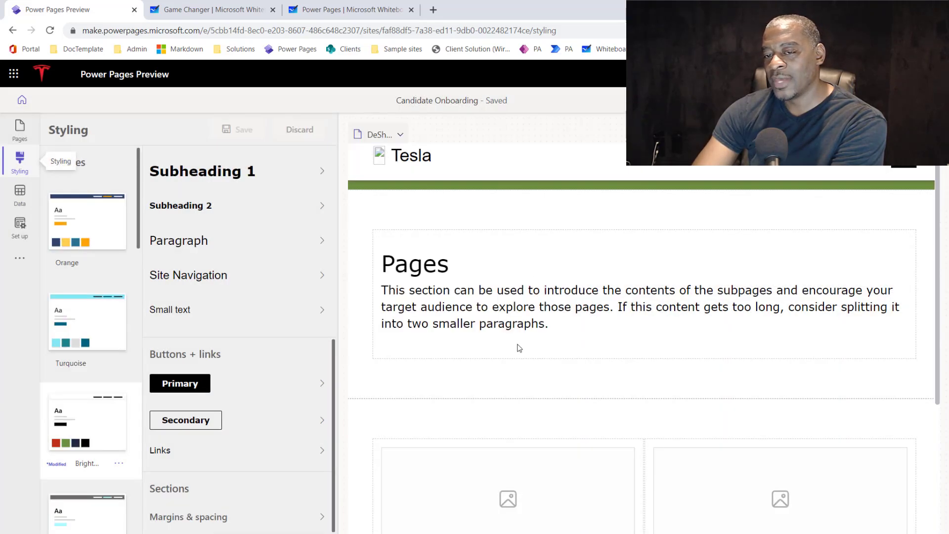
Return to page editing and add a text component between the Pages heading and its introductory paragraph.
{"action": "left_click", "coordinate": [21, 129]}
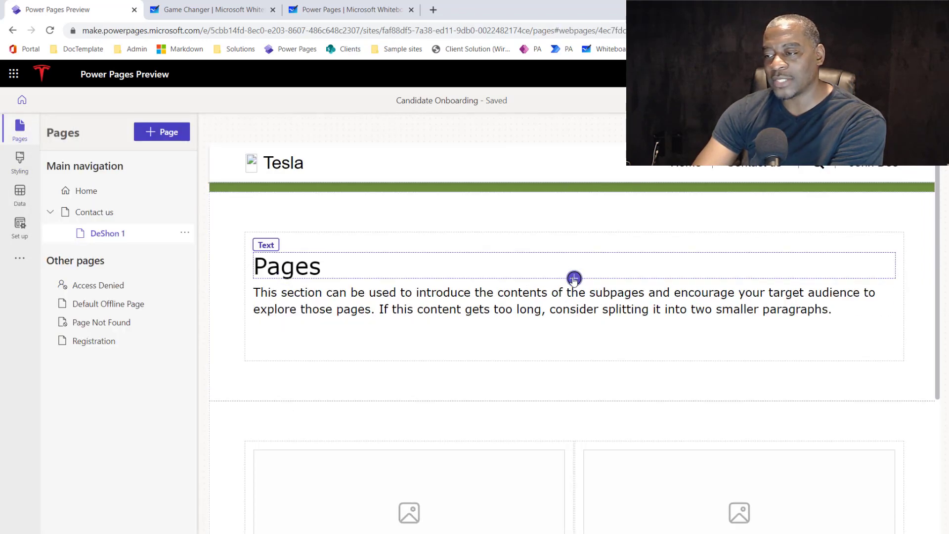
{"action": "left_click", "coordinate": [574, 278]}
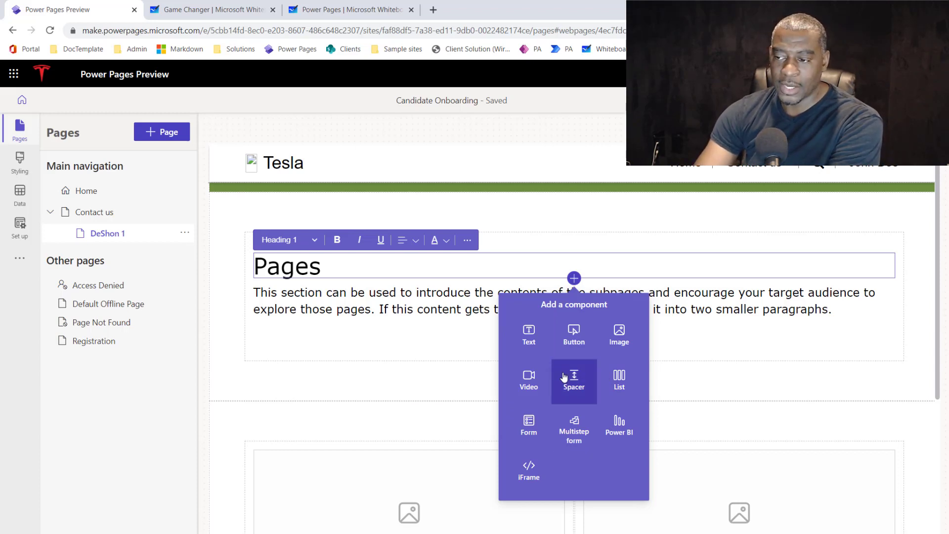
{"action": "left_click", "coordinate": [528, 341]}
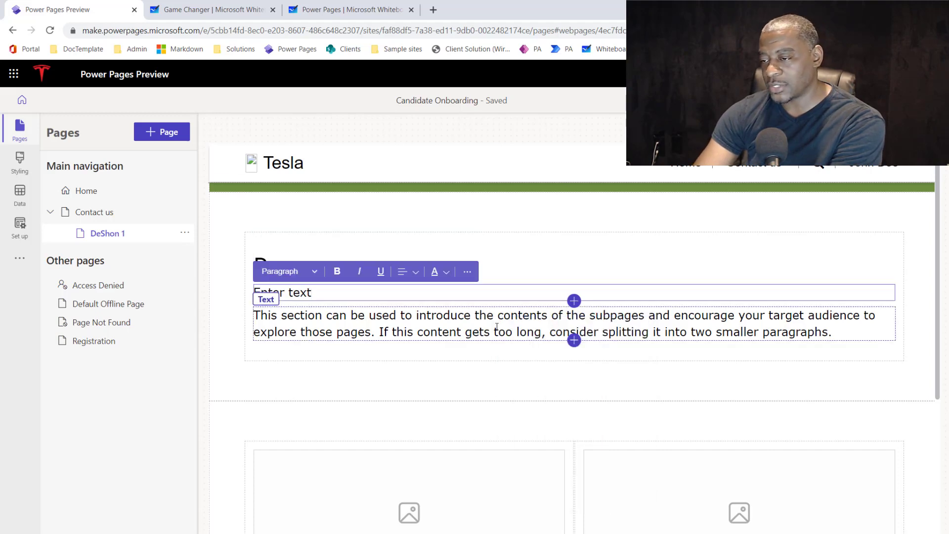
On the Home page, examine the Register Today button's label, link and style options, and show the banner section's editing options.
{"action": "left_click", "coordinate": [84, 194]}
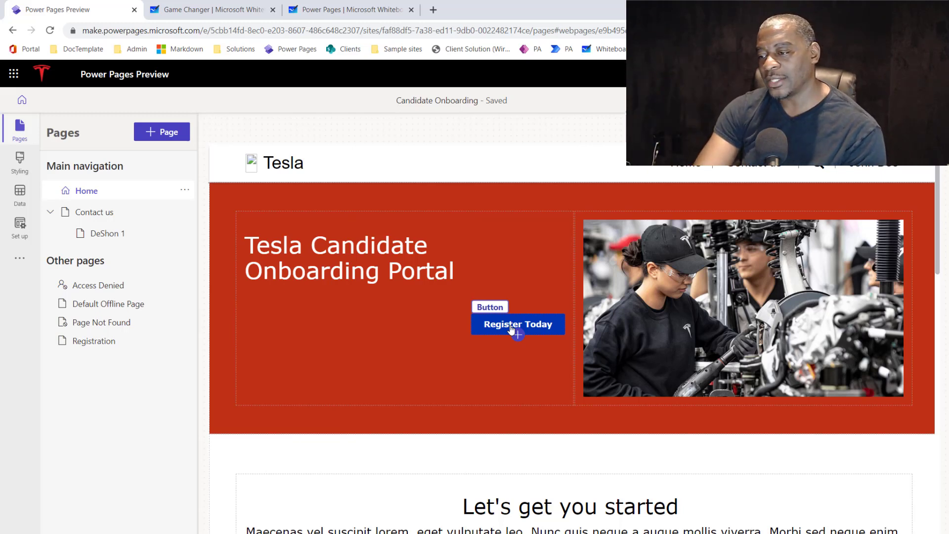
{"action": "left_click", "coordinate": [496, 332]}
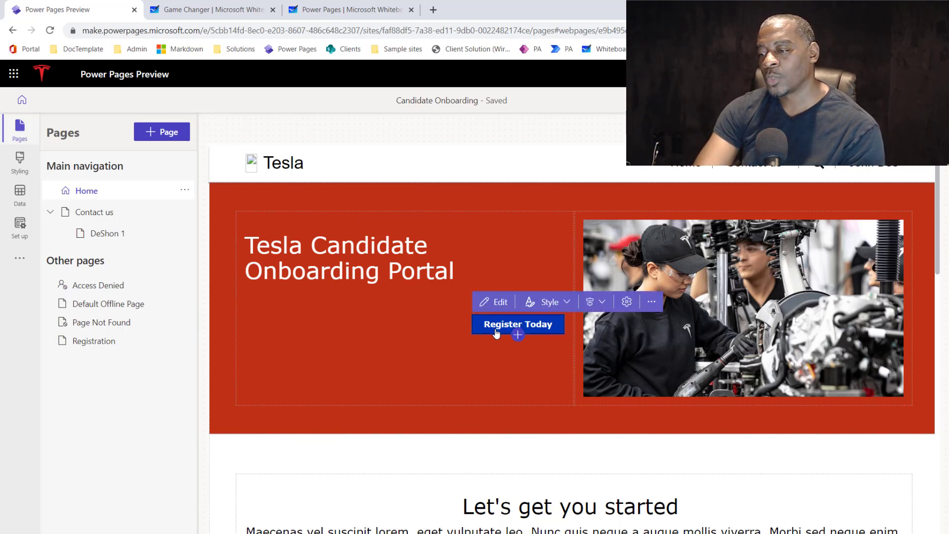
{"action": "left_click", "coordinate": [493, 302]}
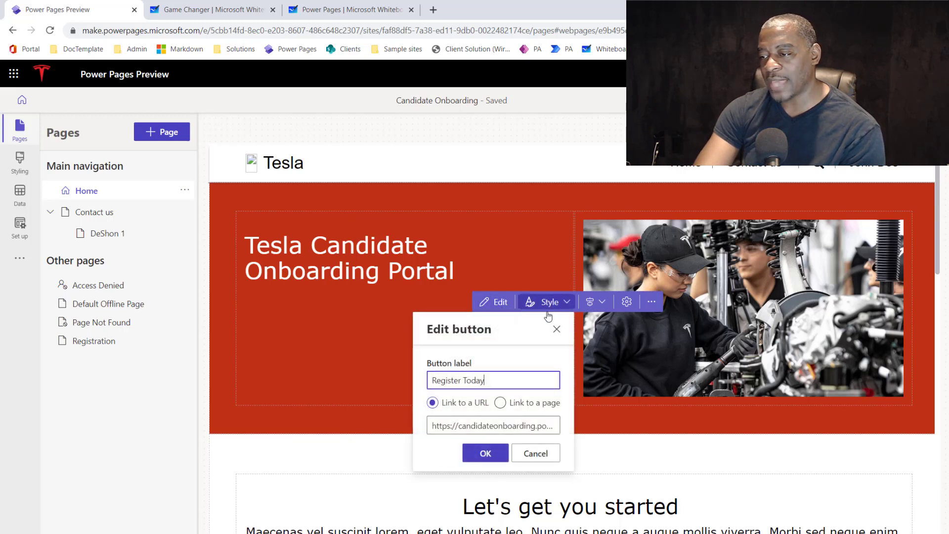
{"action": "left_click", "coordinate": [550, 302]}
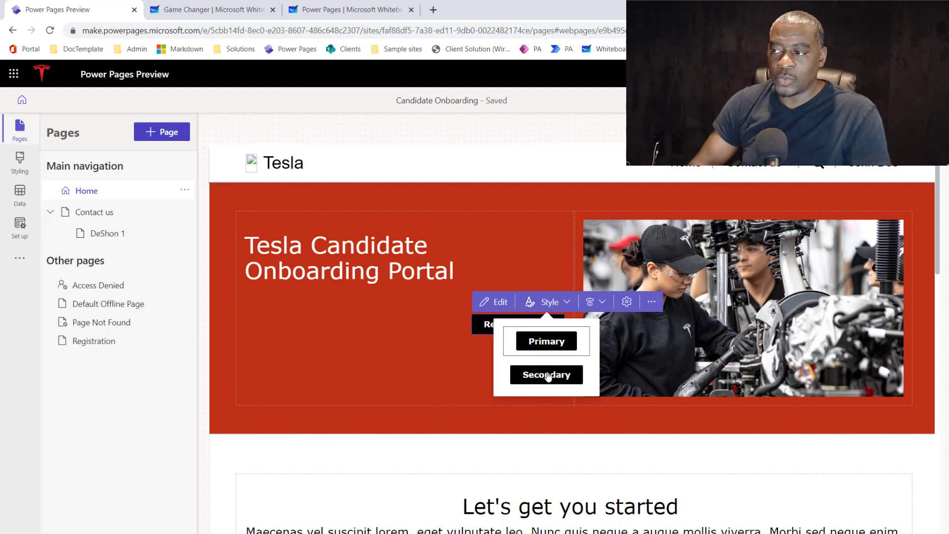
{"action": "left_click", "coordinate": [663, 455]}
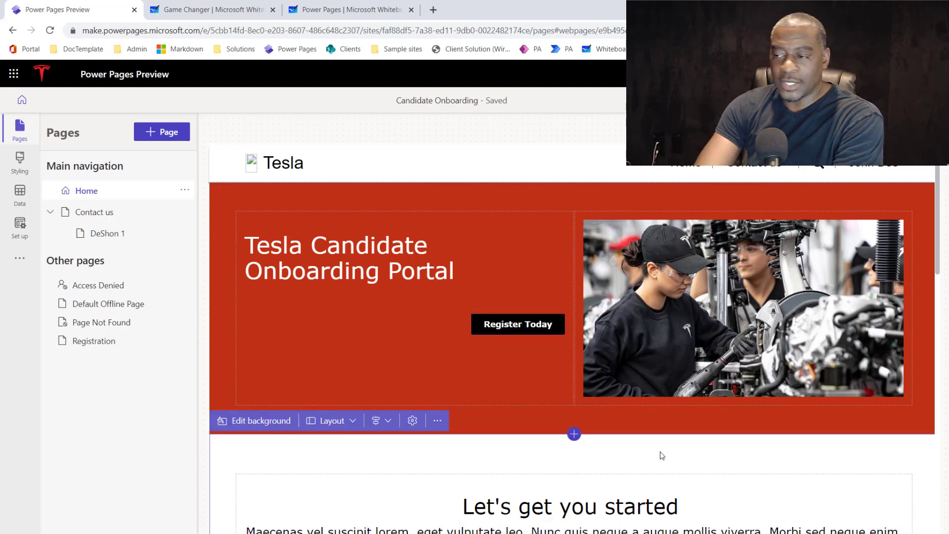
{"action": "left_click", "coordinate": [517, 200]}
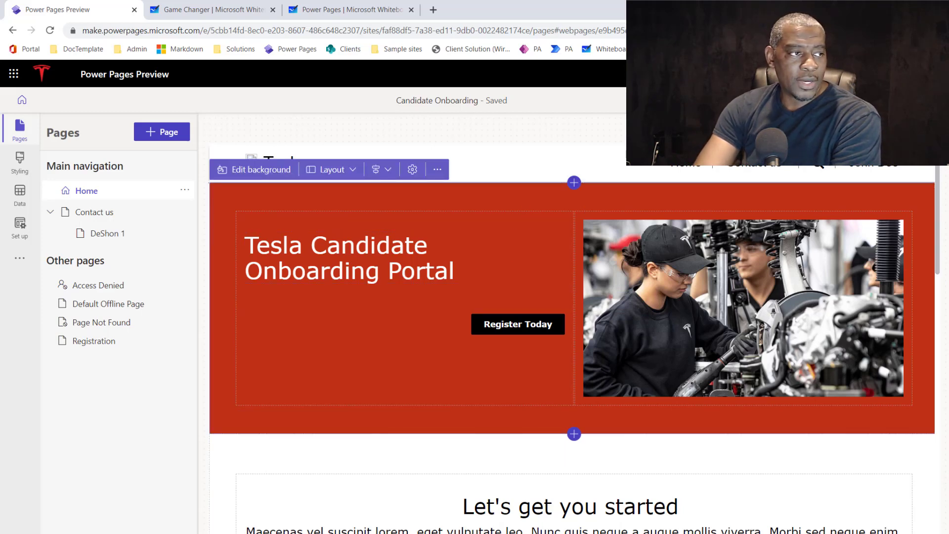
Switch to the Moqups mockup, view its Registration and Create an Account designs in full, and move the mockup out of view.
{"action": "left_click_drag", "start_coordinate": [948, 154], "coordinate": [612, 99]}
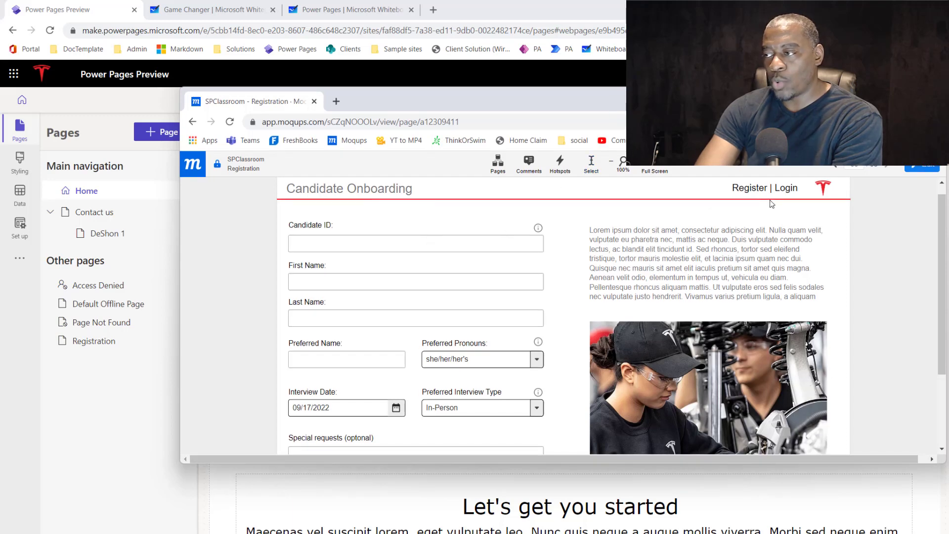
{"action": "left_click", "coordinate": [839, 171]}
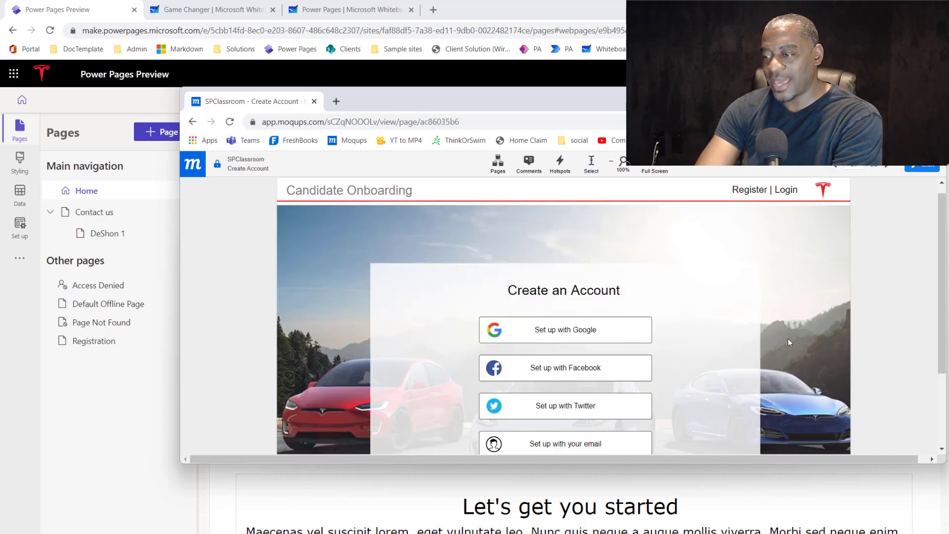
{"action": "left_click_drag", "start_coordinate": [739, 463], "coordinate": [721, 522]}
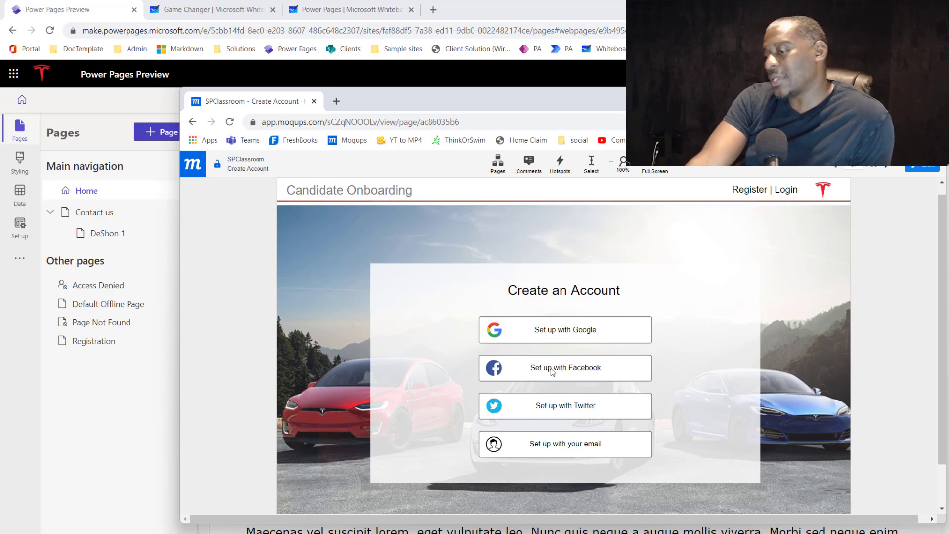
{"action": "left_click_drag", "start_coordinate": [425, 97], "coordinate": [0, 30]}
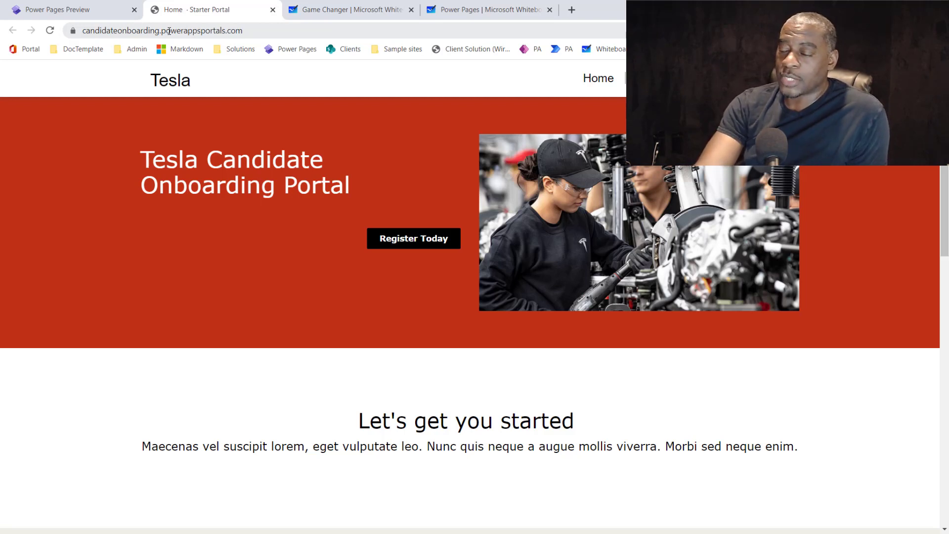
On the Candidate Onboarding live site, open registration from Register Today, check the Facebook login option, and return to the registration page.
{"action": "left_click", "coordinate": [417, 248]}
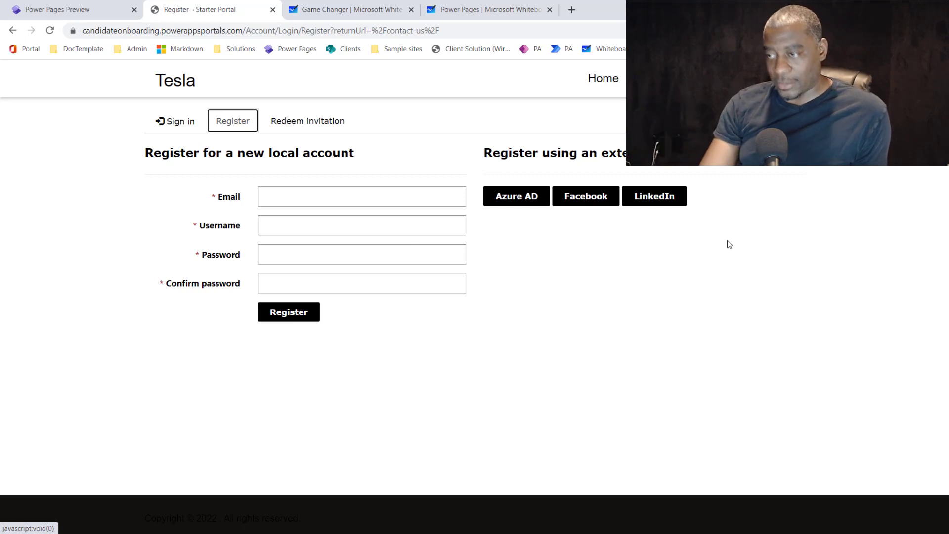
{"action": "left_click", "coordinate": [586, 196]}
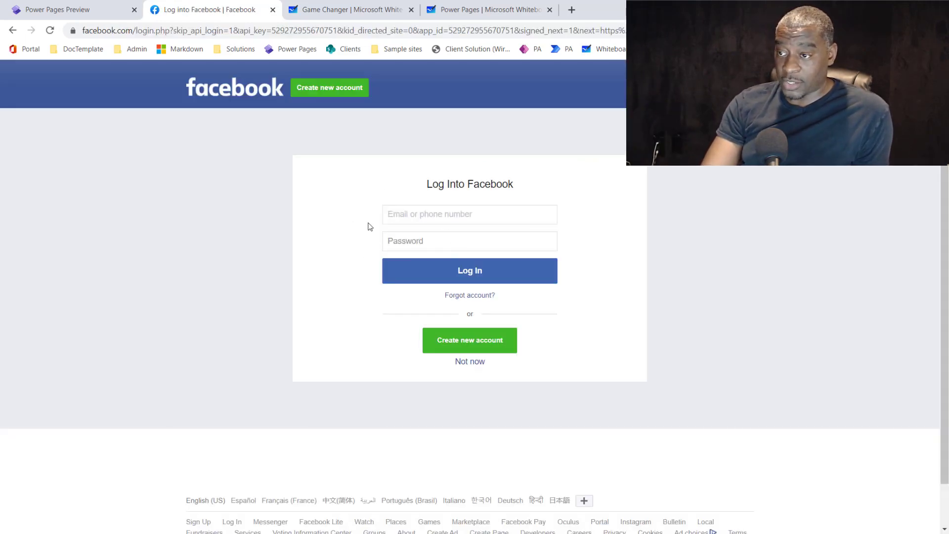
{"action": "left_click", "coordinate": [106, 15]}
{"action": "left_click", "coordinate": [207, 9]}
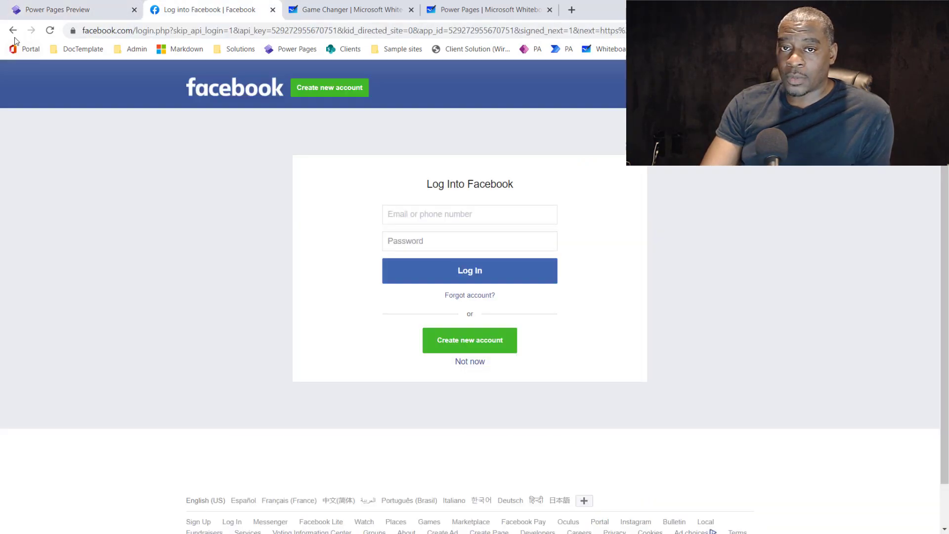
{"action": "left_click", "coordinate": [16, 35]}
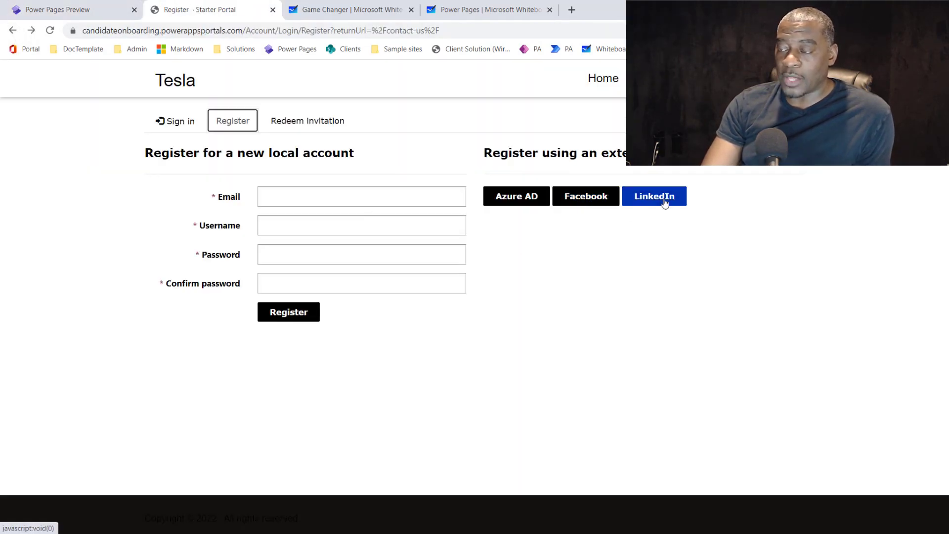
Check the live site's LinkedIn login option, return to the registration page, and compare it with the Create an Account mockup.
{"action": "left_click", "coordinate": [637, 199]}
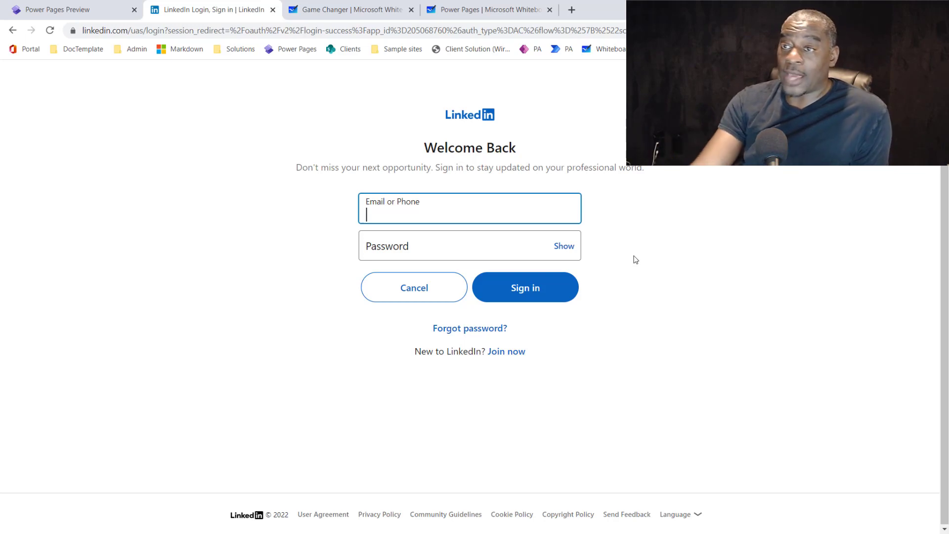
{"action": "left_click", "coordinate": [73, 16]}
{"action": "left_click", "coordinate": [208, 10]}
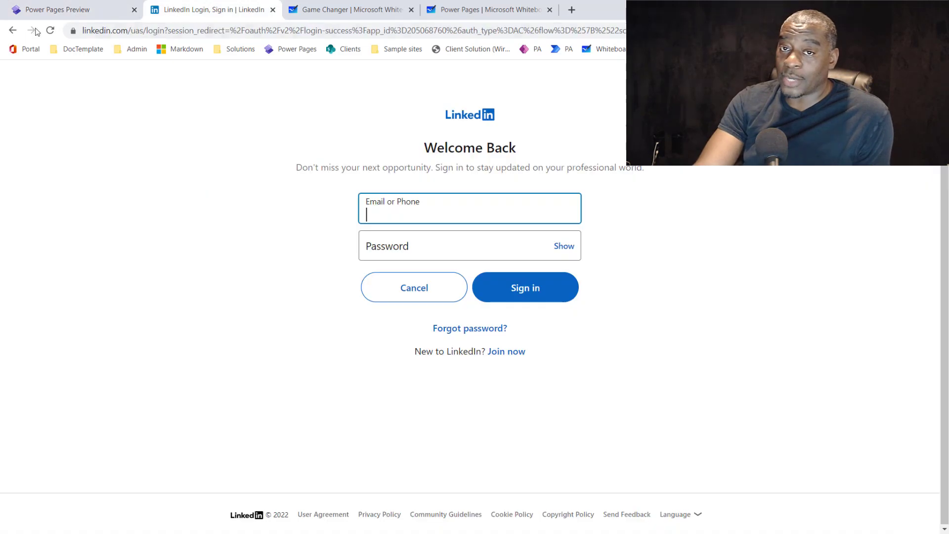
{"action": "left_click", "coordinate": [13, 31]}
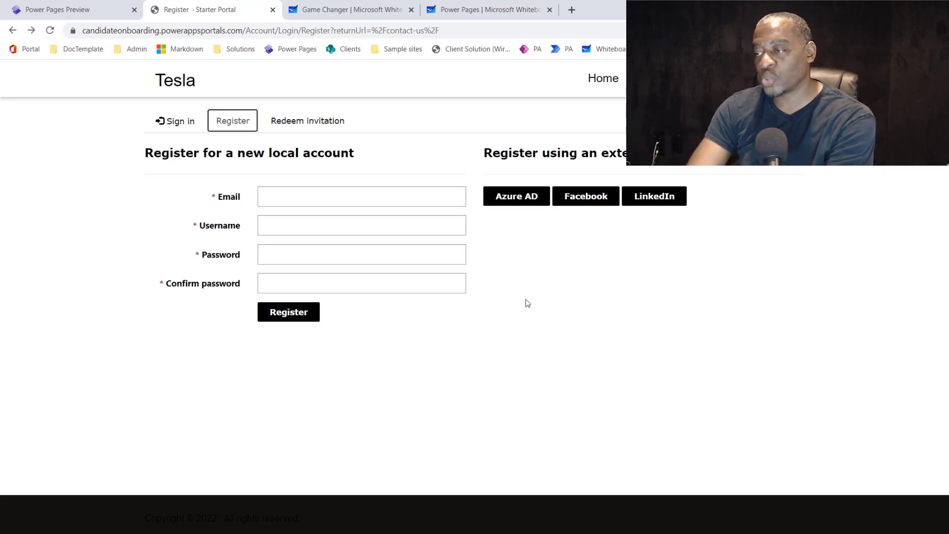
{"action": "key", "text": "alt+Tab"}
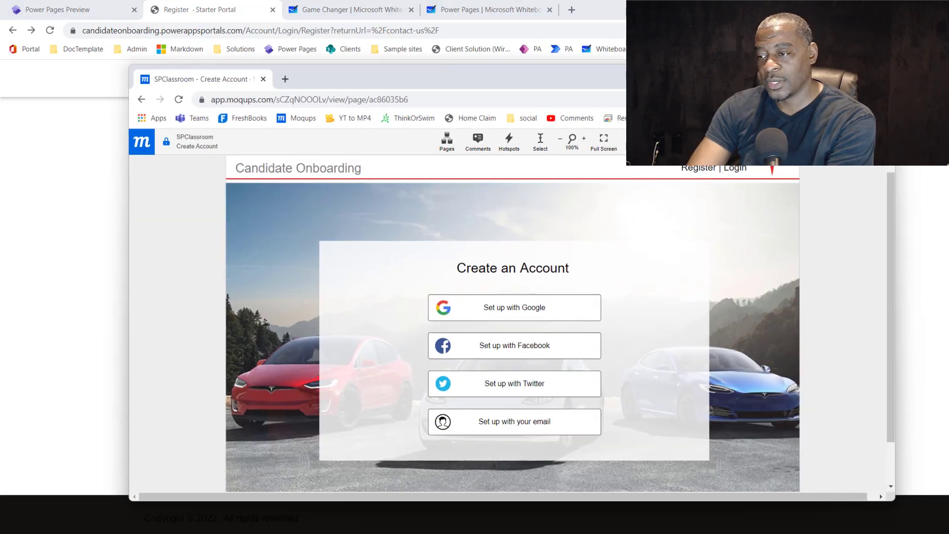
{"action": "left_click_drag", "start_coordinate": [577, 79], "coordinate": [0, 217]}
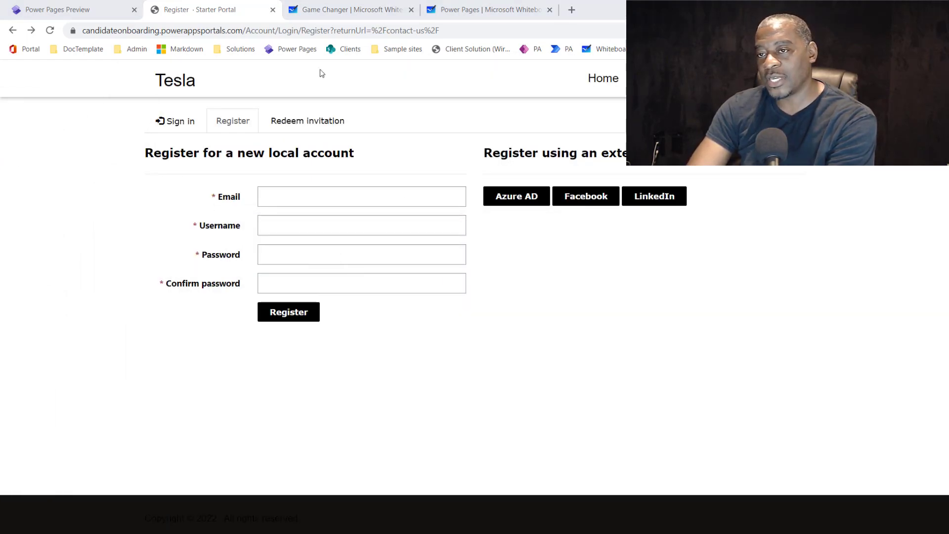
Highlight the Account/Login/Register path in the registration page's URL, narrowing the selection to Register.
{"action": "left_click_drag", "start_coordinate": [246, 31], "coordinate": [270, 34]}
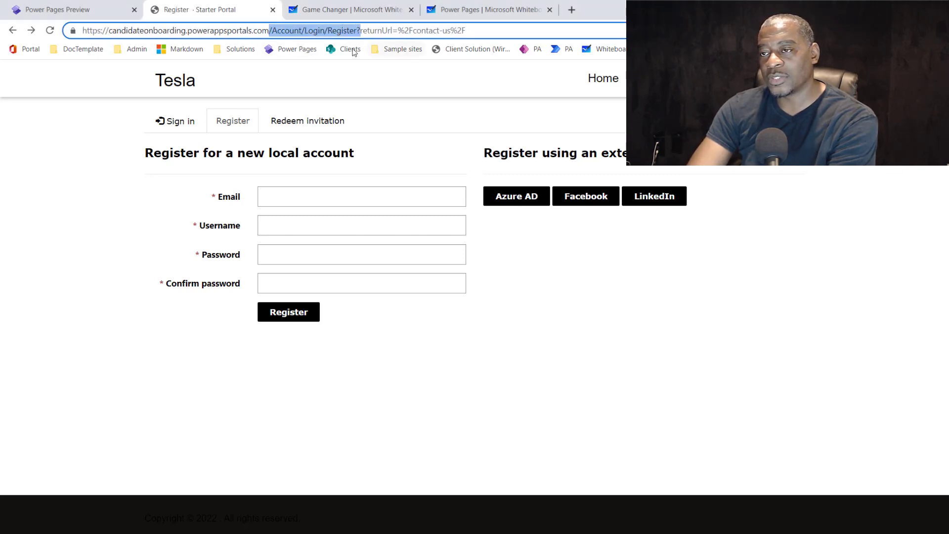
{"action": "left_click", "coordinate": [353, 32]}
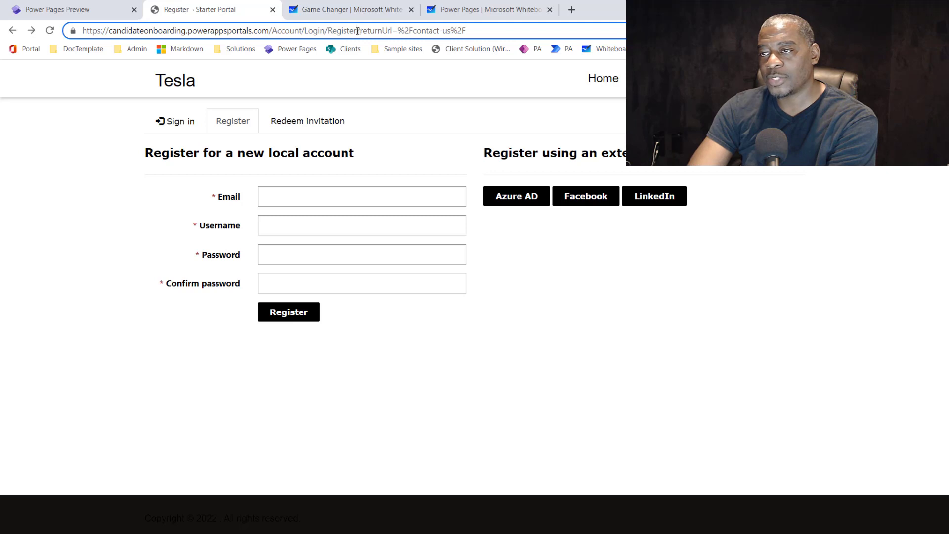
{"action": "left_click_drag", "start_coordinate": [358, 31], "coordinate": [324, 33]}
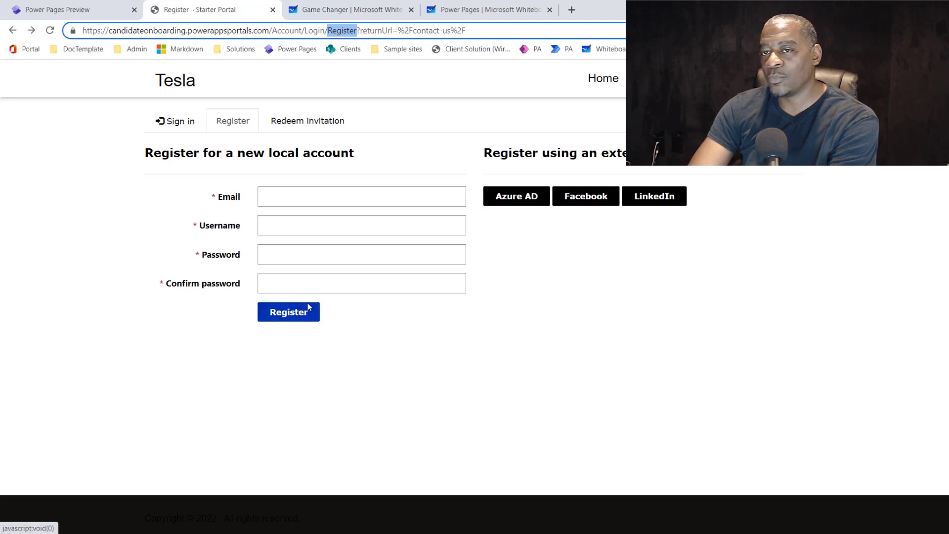
In the Power Pages editor, review the Page Not Found, Access Denied, Default Offline, Registration and Home pages against the live registration page.
{"action": "left_click", "coordinate": [47, 11]}
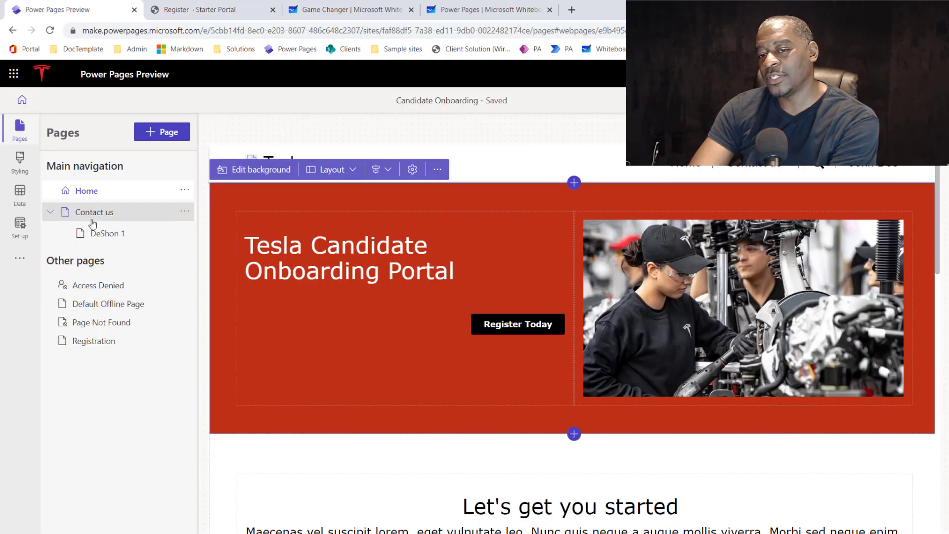
{"action": "left_click", "coordinate": [102, 328]}
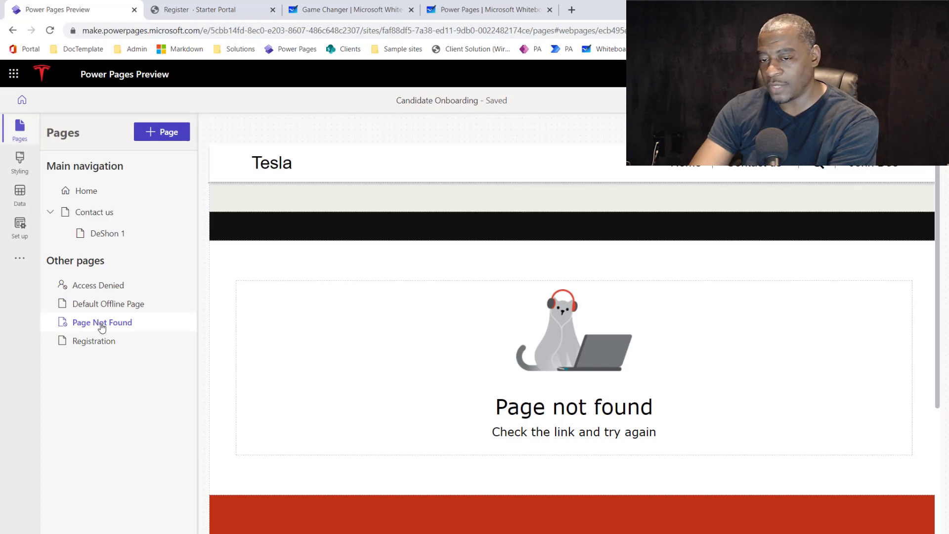
{"action": "left_click", "coordinate": [106, 287]}
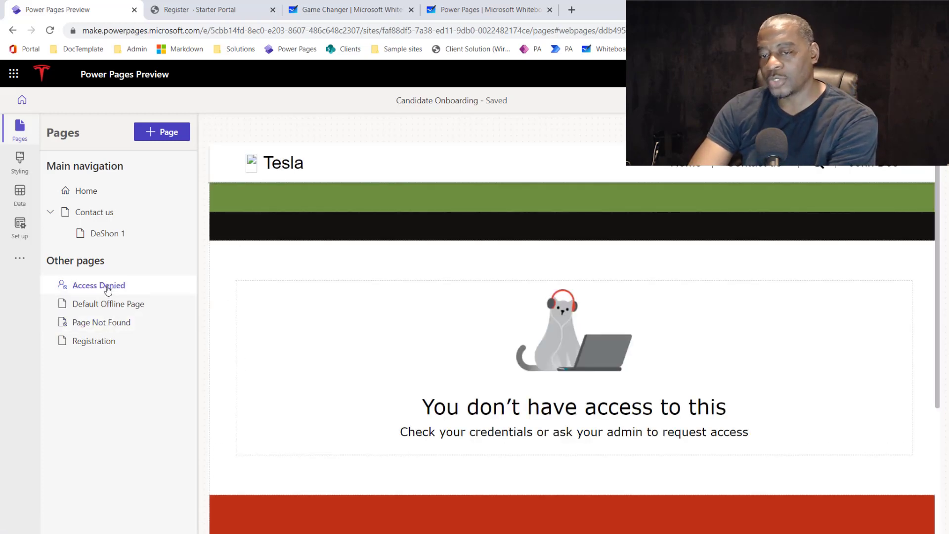
{"action": "left_click", "coordinate": [114, 311]}
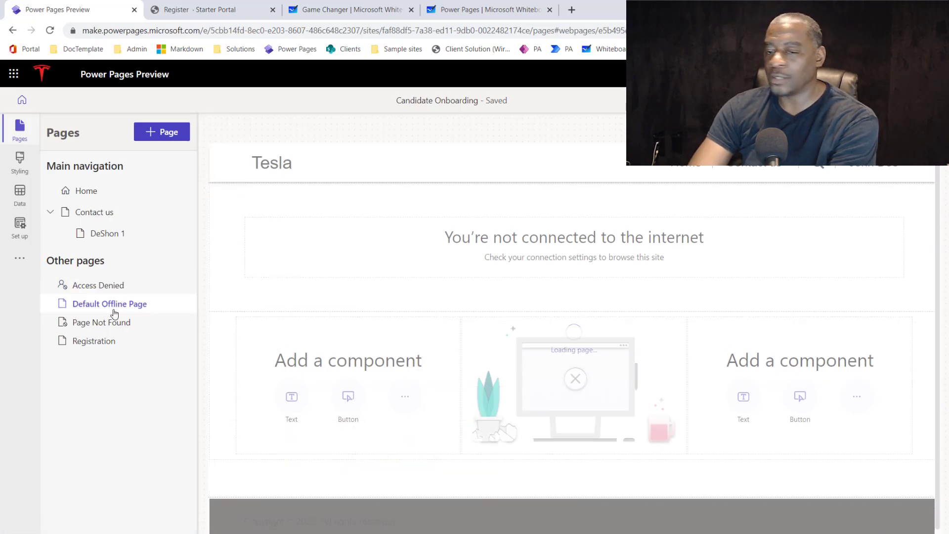
{"action": "left_click", "coordinate": [102, 346]}
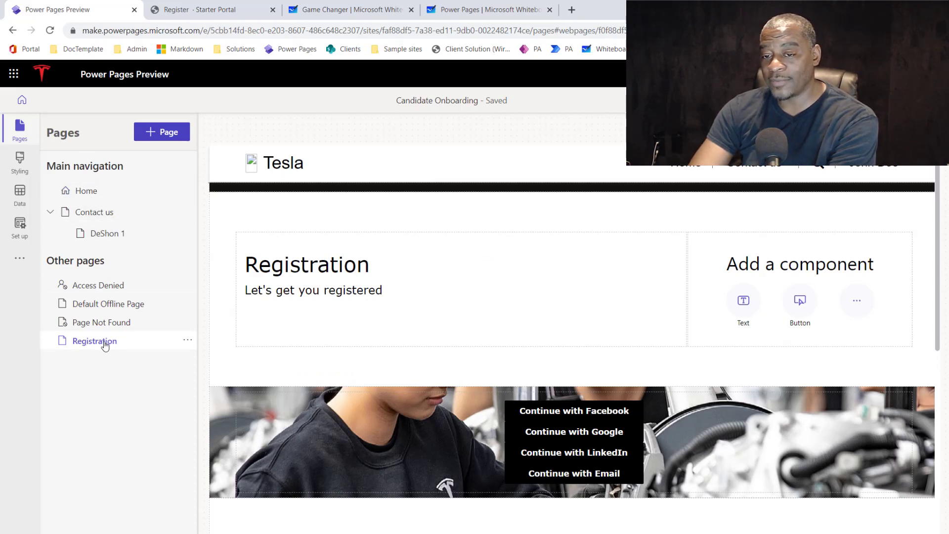
{"action": "left_click", "coordinate": [89, 191]}
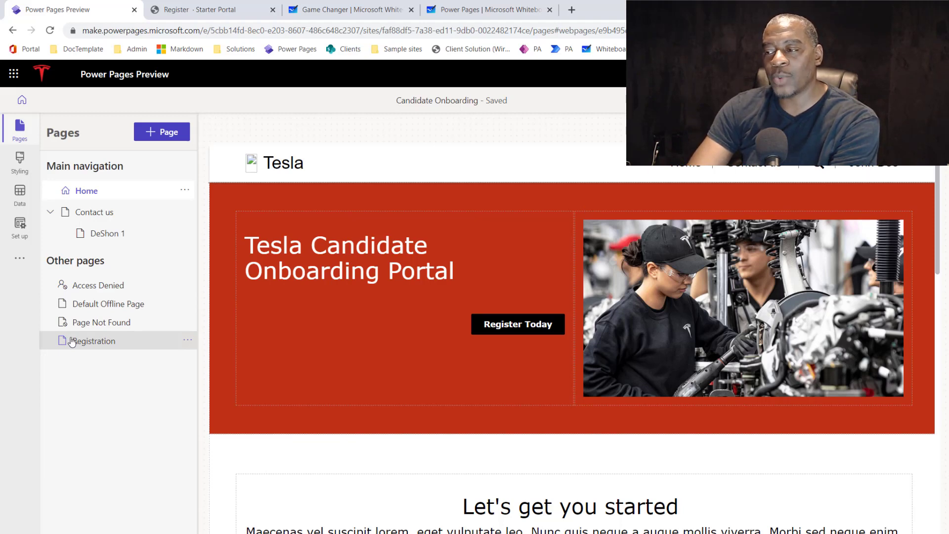
{"action": "left_click", "coordinate": [232, 10]}
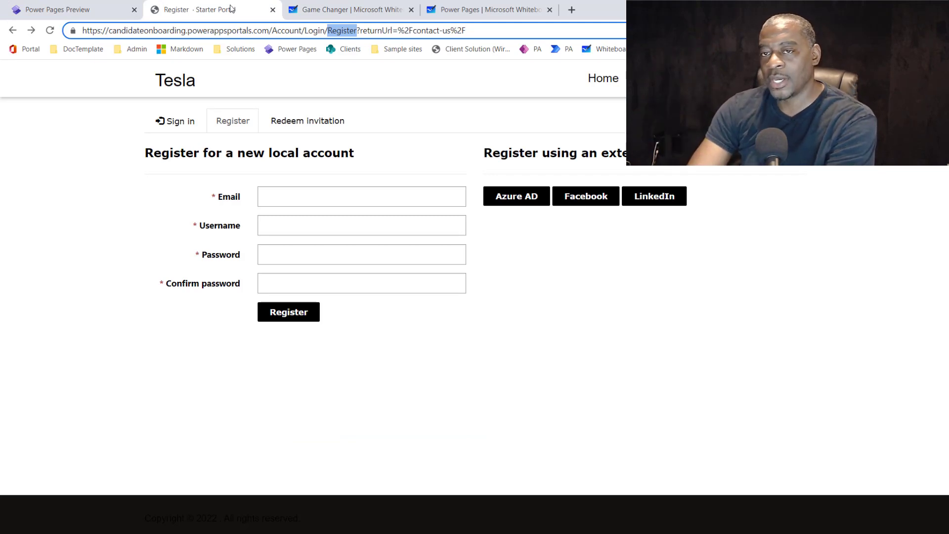
{"action": "left_click", "coordinate": [74, 10]}
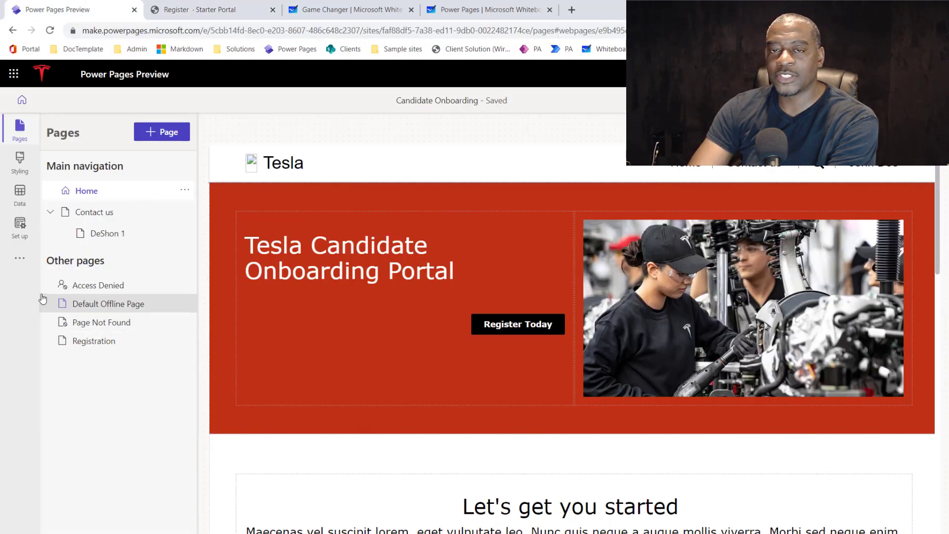
View the site's identity providers, open the Power Apps portals admin center from Site details, and highlight its title.
{"action": "left_click", "coordinate": [20, 237]}
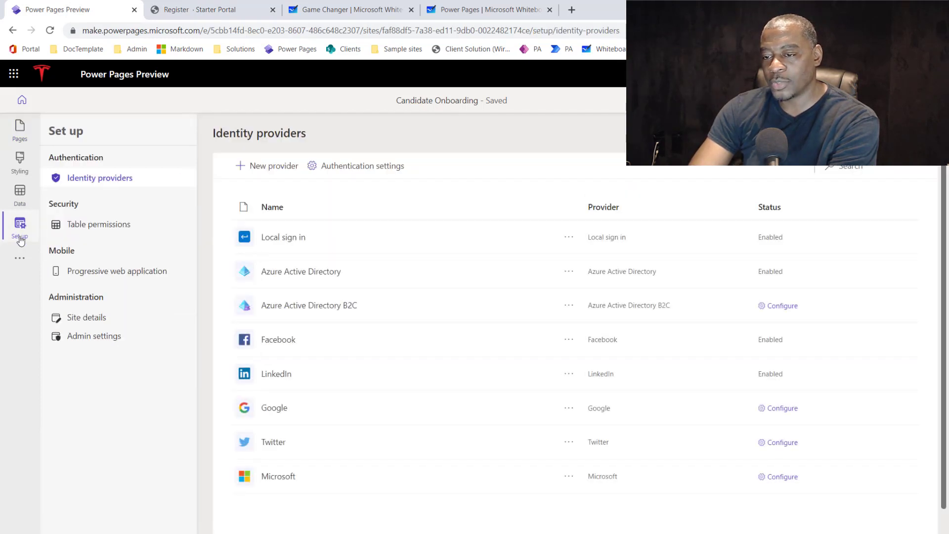
{"action": "left_click", "coordinate": [88, 324]}
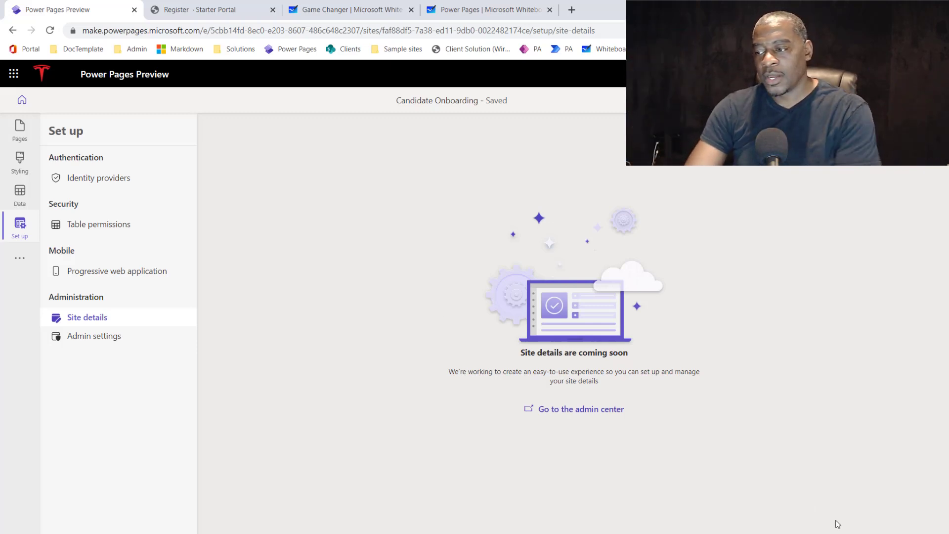
{"action": "left_click", "coordinate": [588, 412]}
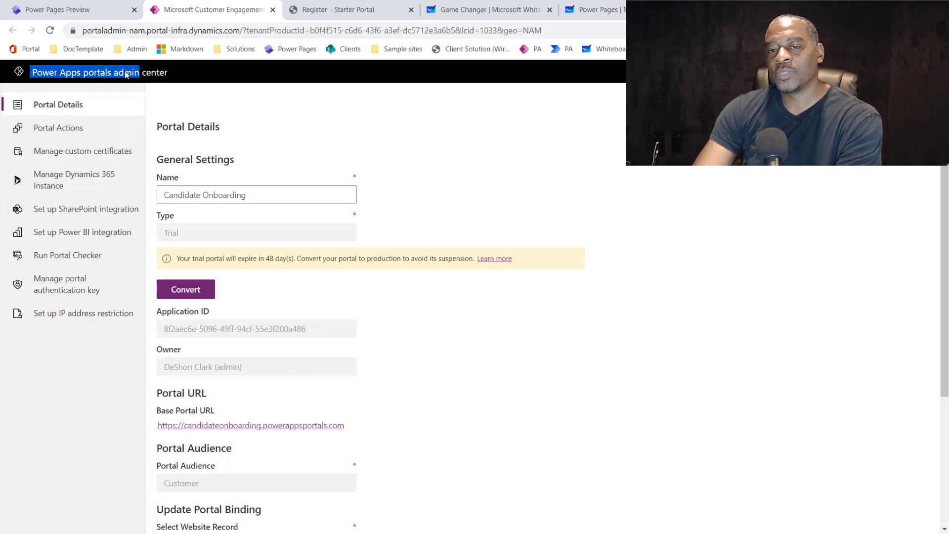
{"action": "triple_click", "coordinate": [168, 74]}
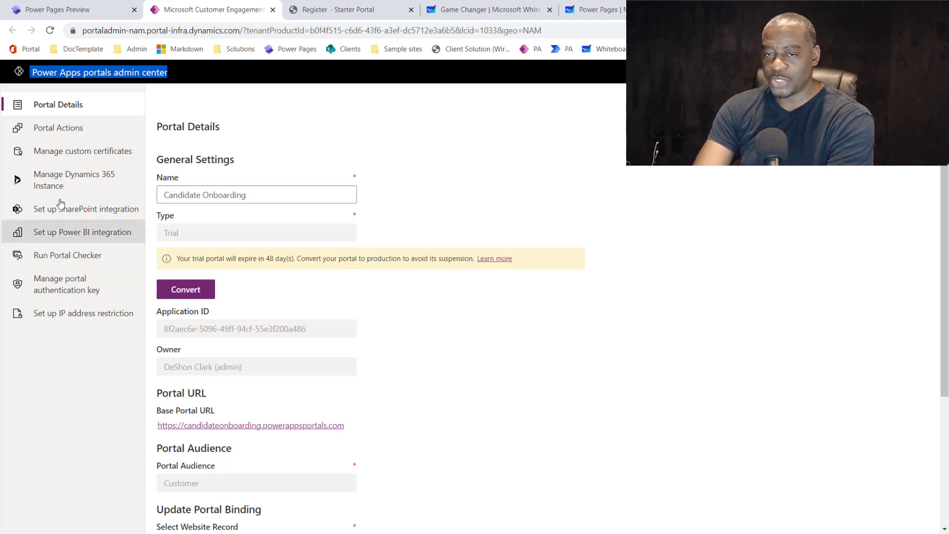
In the admin center, browse the full set of portal actions and view the custom certificates settings.
{"action": "left_click", "coordinate": [62, 133]}
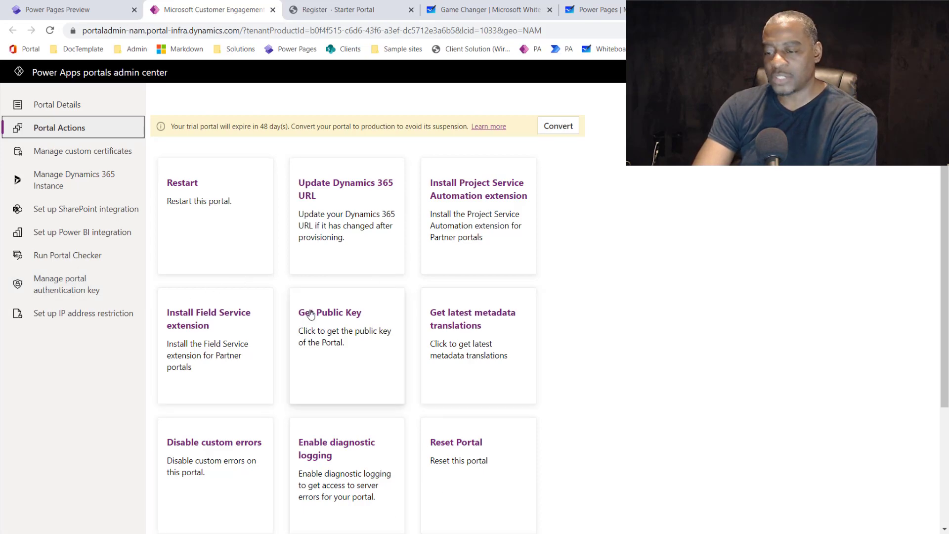
{"action": "scroll", "coordinate": [301, 403], "scroll_direction": "down", "scroll_amount": 2}
{"action": "scroll", "coordinate": [306, 399], "scroll_direction": "down", "scroll_amount": 2}
{"action": "scroll", "coordinate": [320, 392], "scroll_direction": "up", "scroll_amount": 4}
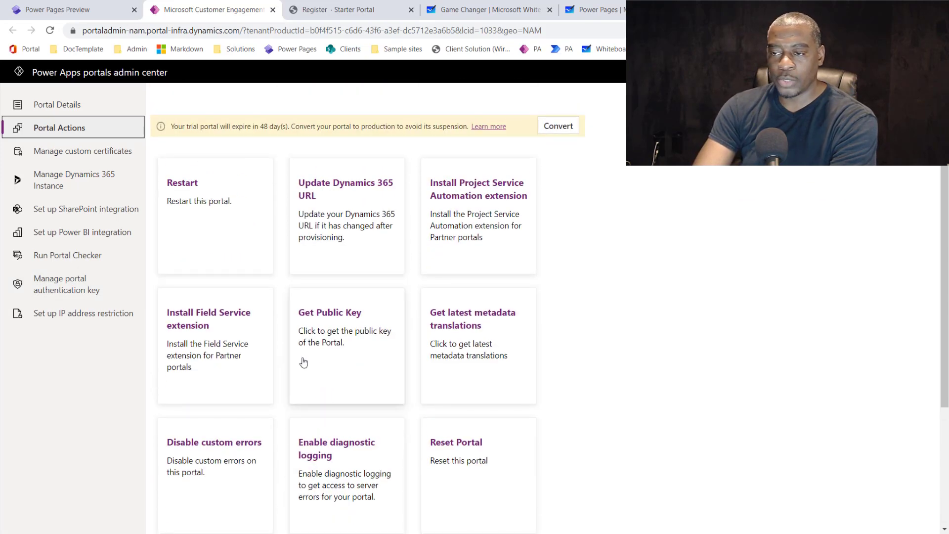
{"action": "left_click", "coordinate": [75, 151]}
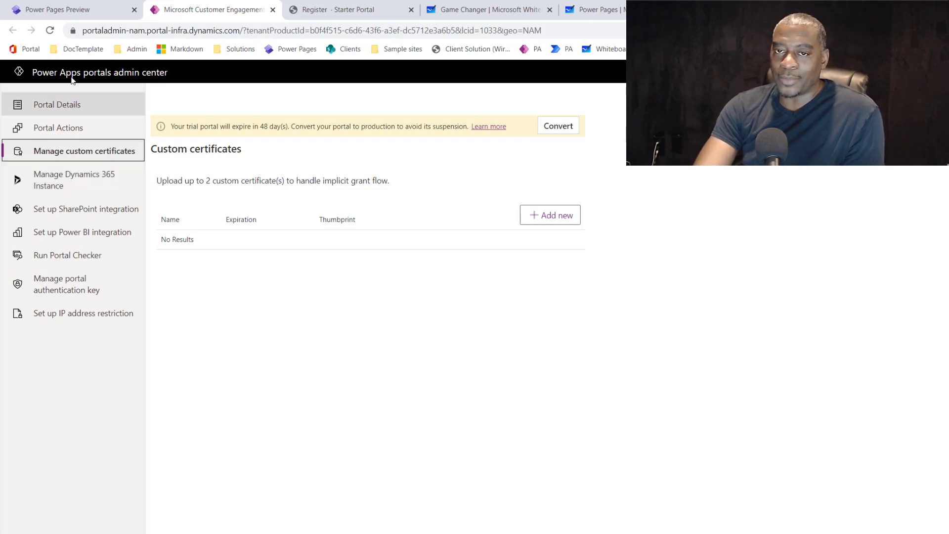
Return to Power Pages, open Portal Management for the site, and look through its Content, Security and Administration areas.
{"action": "left_click", "coordinate": [74, 9]}
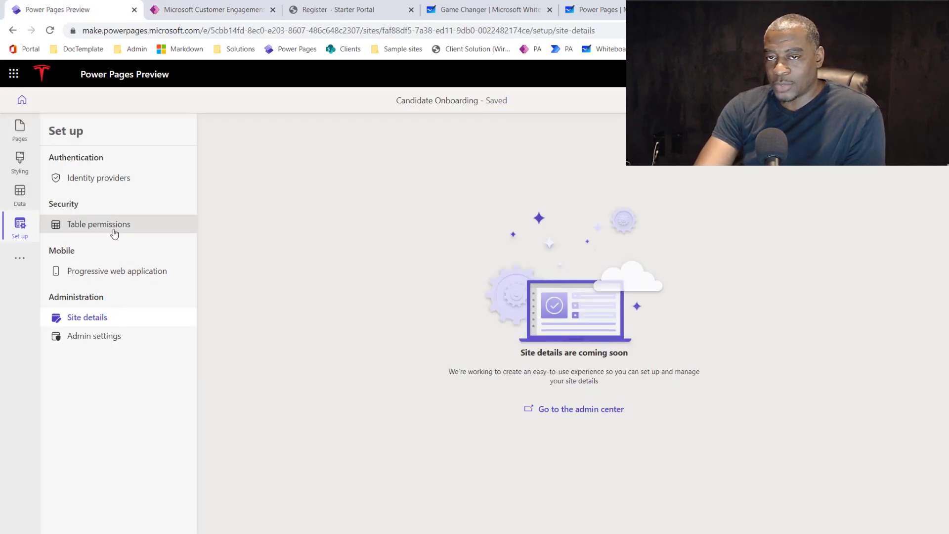
{"action": "left_click", "coordinate": [21, 258]}
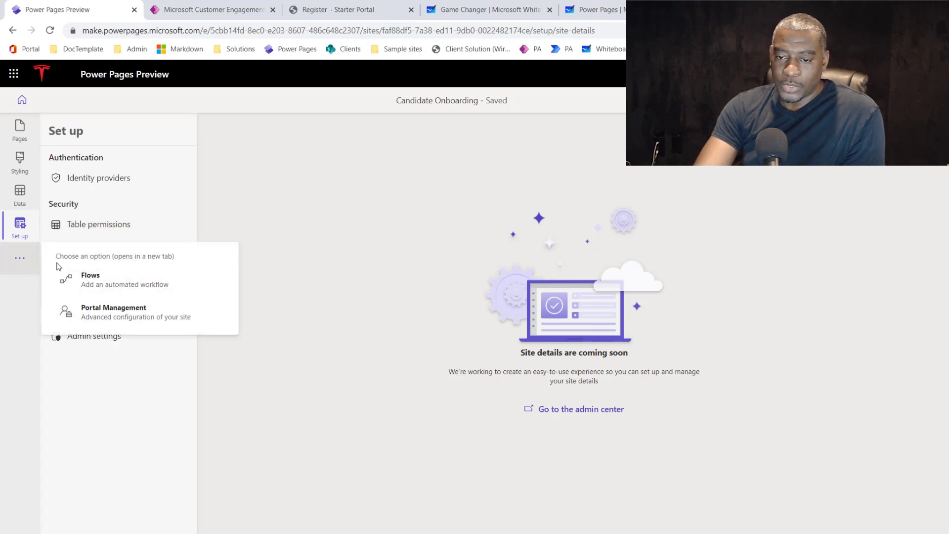
{"action": "left_click", "coordinate": [116, 316]}
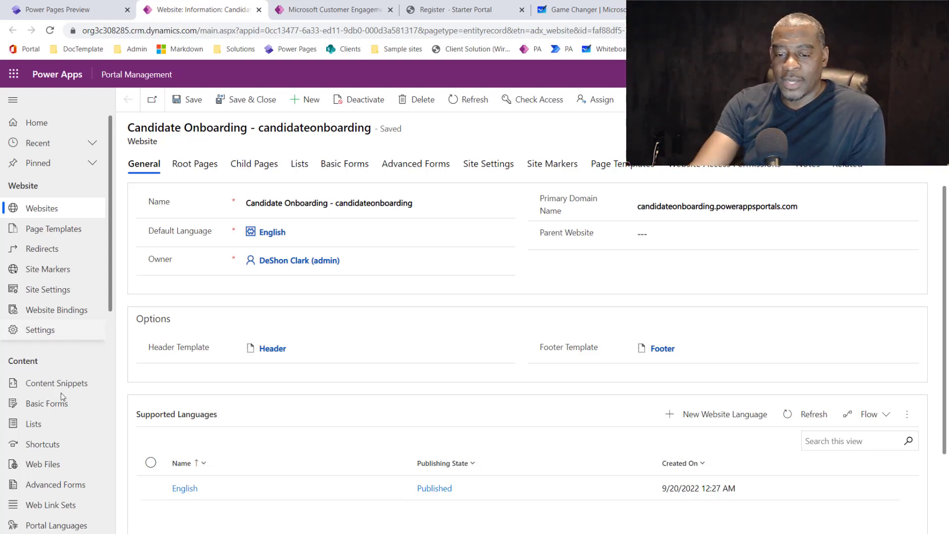
{"action": "scroll", "coordinate": [59, 416], "scroll_direction": "down", "scroll_amount": 10}
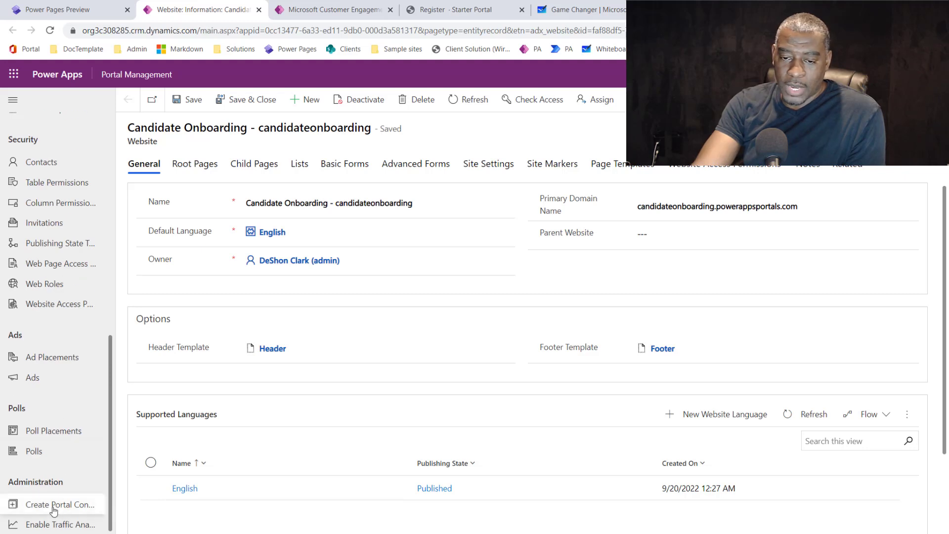
{"action": "scroll", "coordinate": [56, 304], "scroll_direction": "up", "scroll_amount": 2}
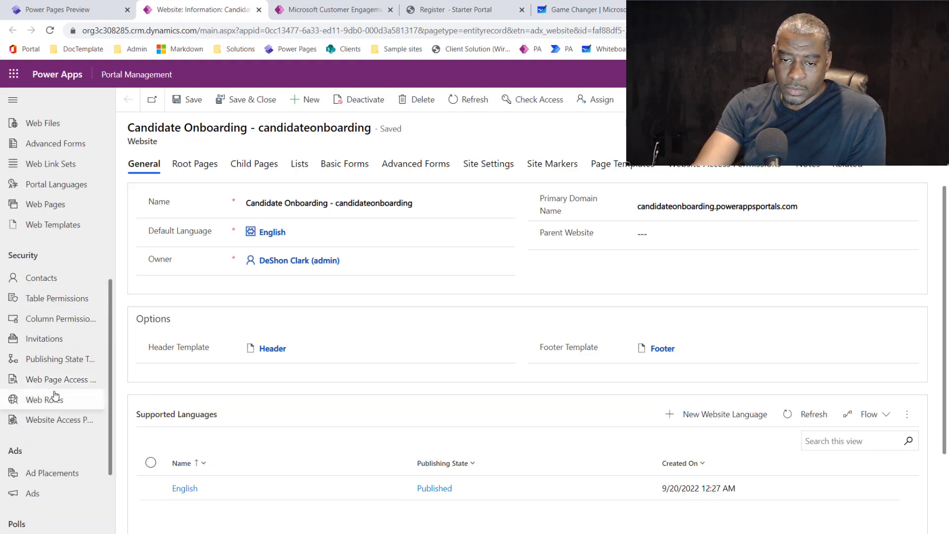
Examine the Web Page Access Control Rules list in full and show the list of active web pages.
{"action": "left_click", "coordinate": [59, 381]}
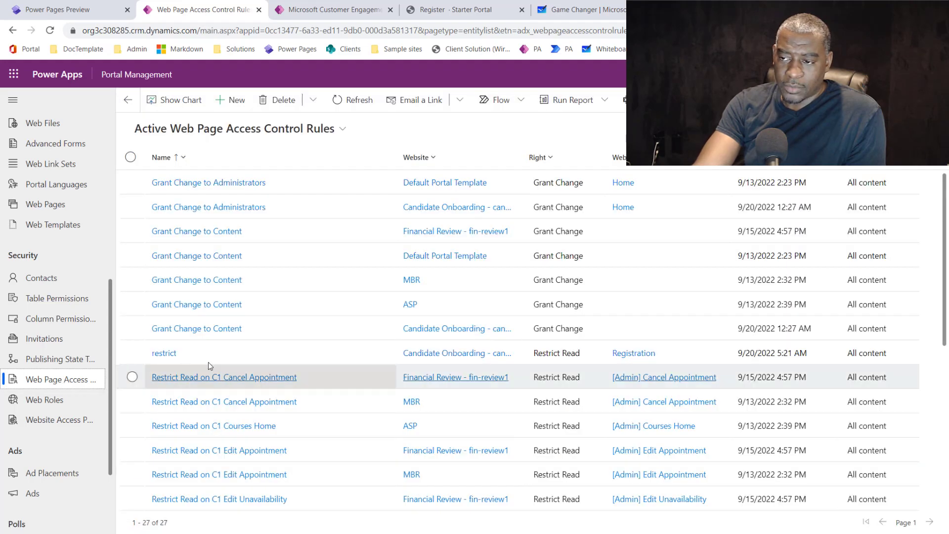
{"action": "scroll", "coordinate": [265, 347], "scroll_direction": "down", "scroll_amount": 6}
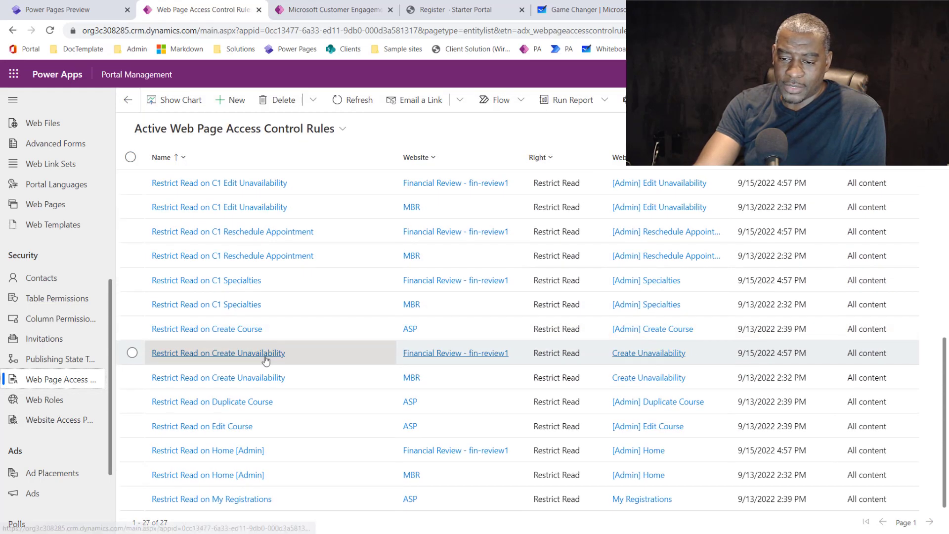
{"action": "scroll", "coordinate": [267, 348], "scroll_direction": "up", "scroll_amount": 6}
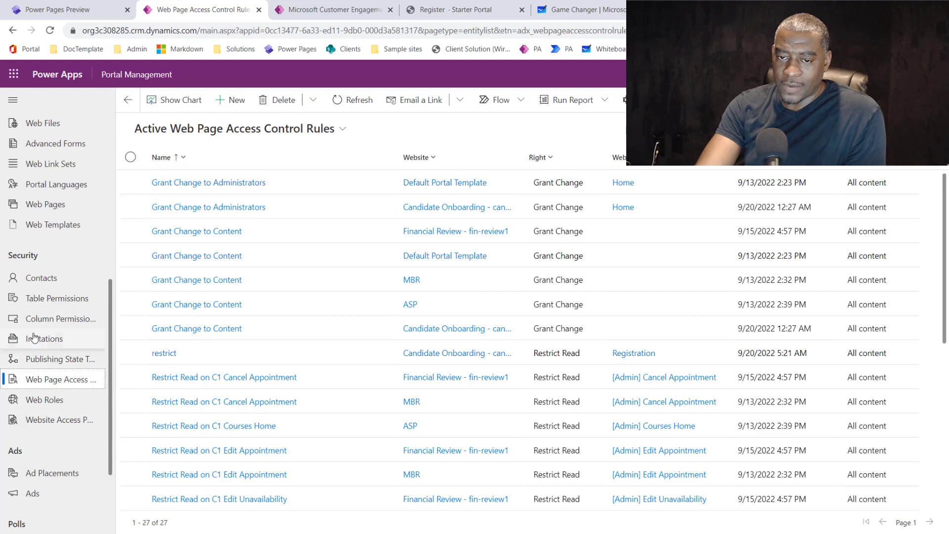
{"action": "left_click", "coordinate": [52, 208]}
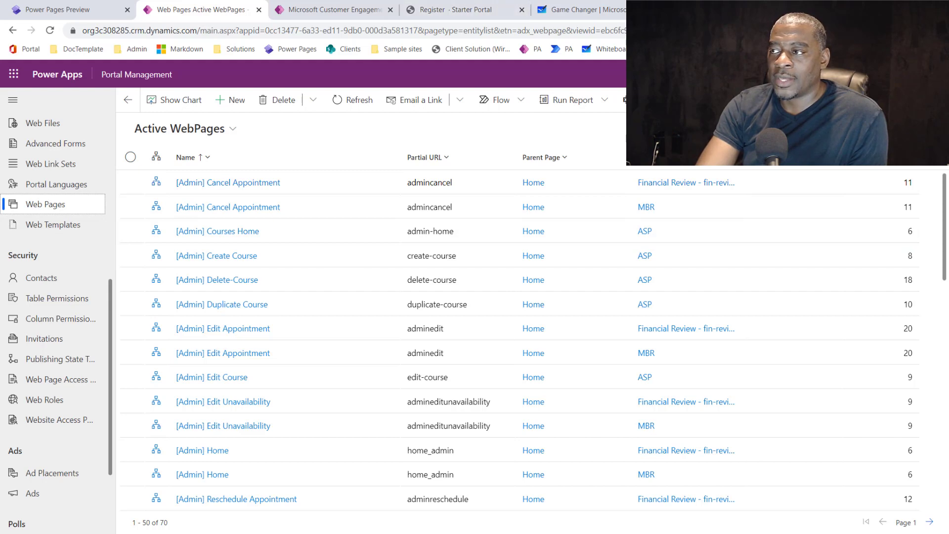
Switch to the Power Pages whiteboard and bring the Power Pages, Power Apps Portal and Dataverse layers of the diagram into view.
{"action": "left_click", "coordinate": [583, 9]}
{"action": "left_click_drag", "start_coordinate": [731, 285], "coordinate": [726, 298]}
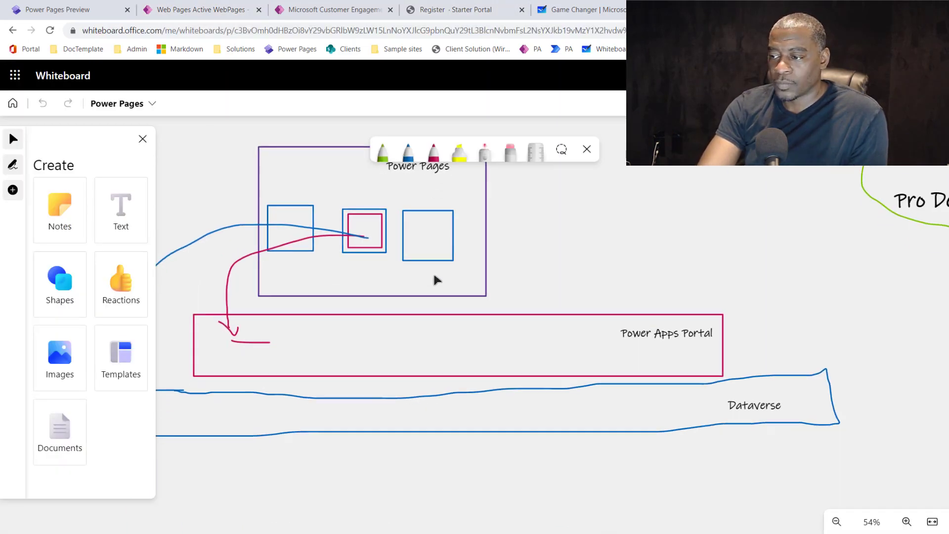
{"action": "left_click_drag", "start_coordinate": [434, 273], "coordinate": [525, 336]}
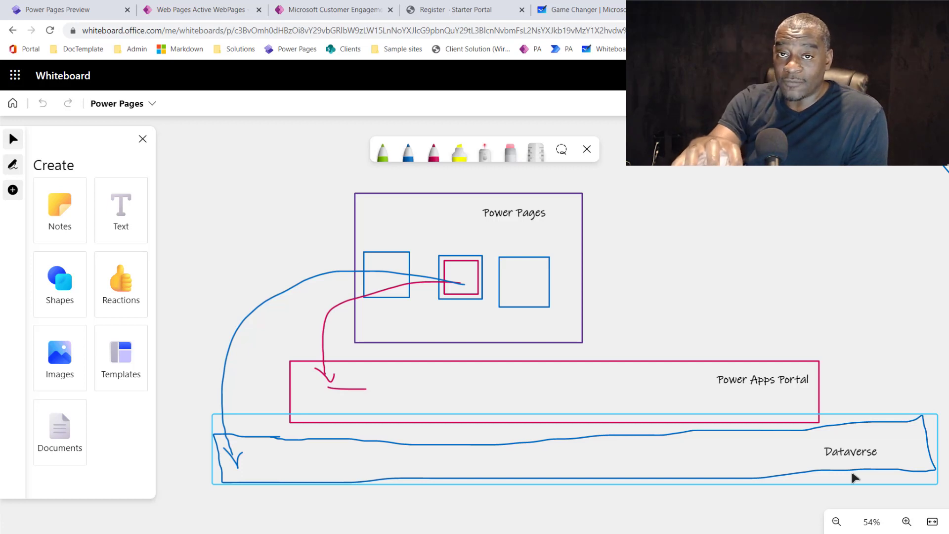
{"action": "left_click", "coordinate": [589, 483]}
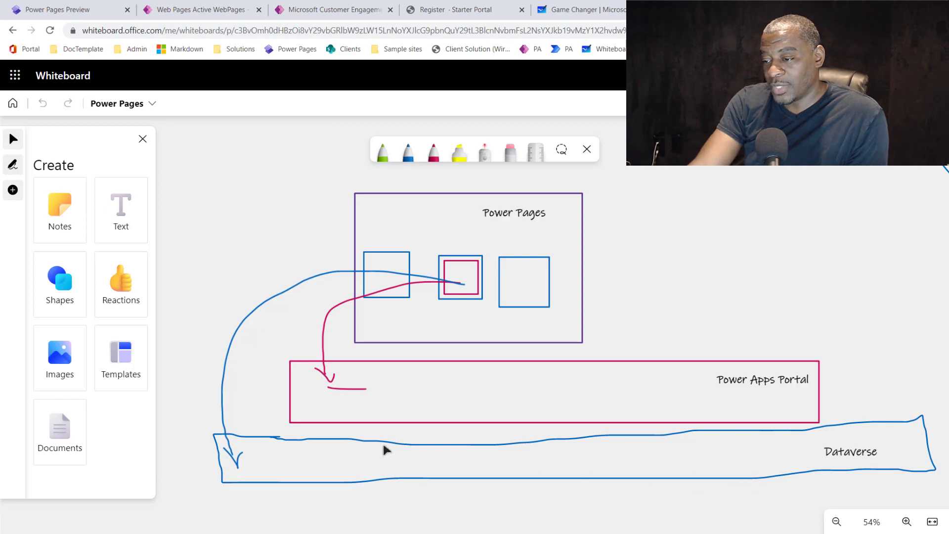
Add the text label "(environment)" to the Dataverse layer and place it beside the Dataverse label.
{"action": "left_click", "coordinate": [821, 473]}
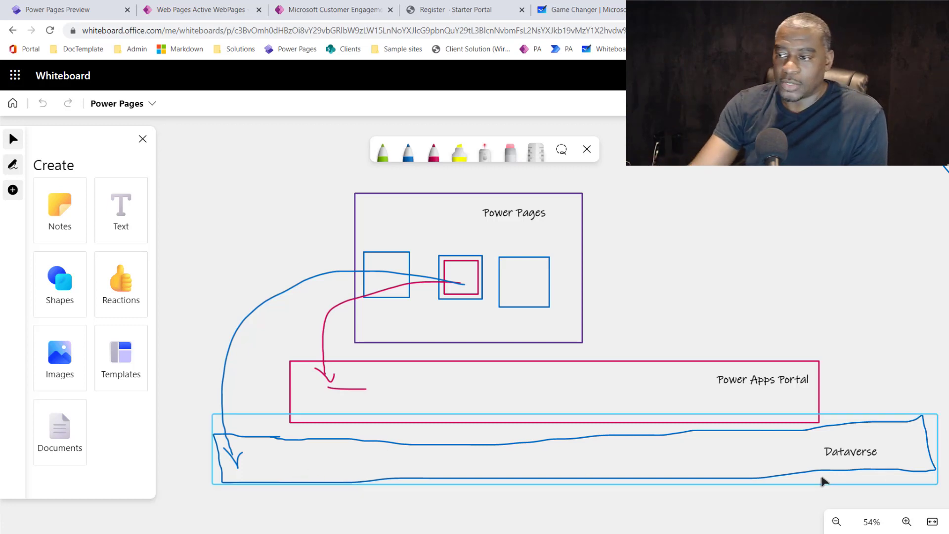
{"action": "left_click", "coordinate": [866, 408]}
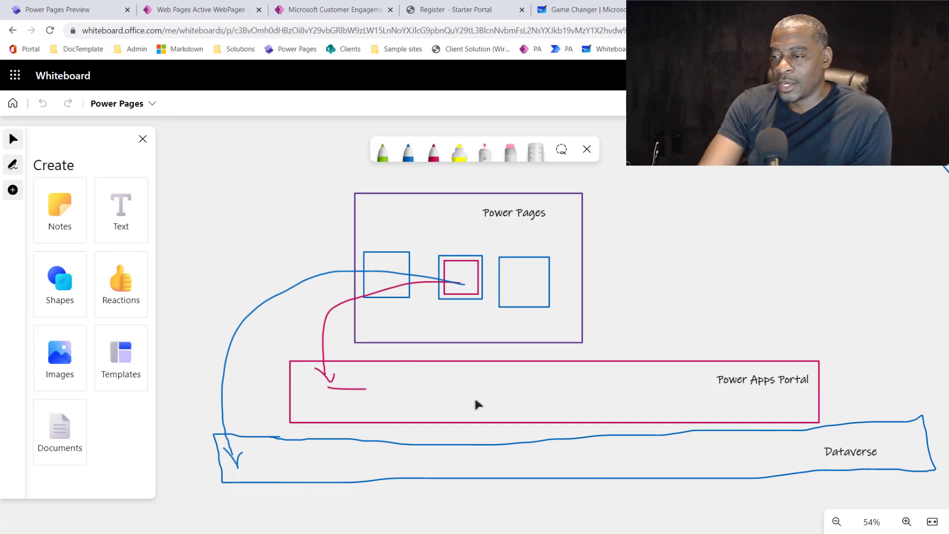
{"action": "left_click", "coordinate": [120, 211]}
{"action": "left_click", "coordinate": [559, 470]}
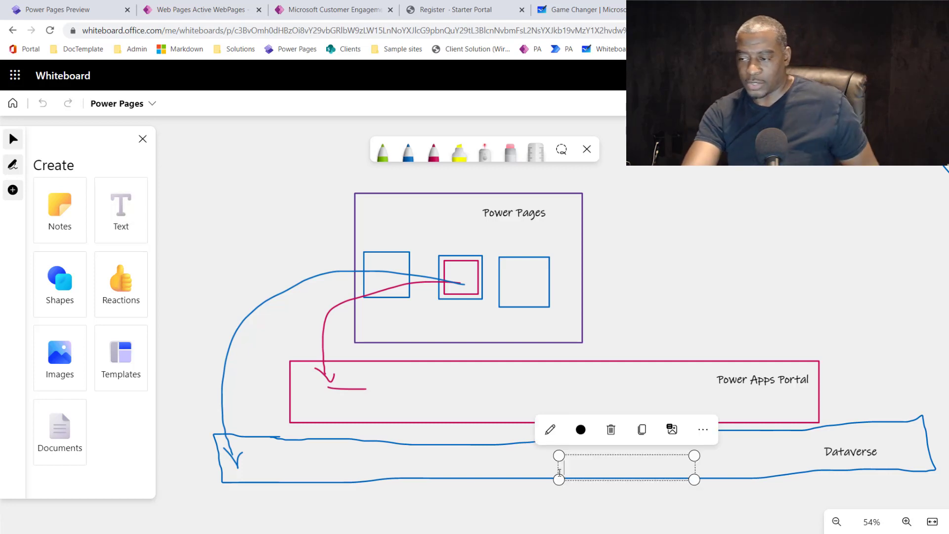
{"action": "type", "text": "(environmn"}
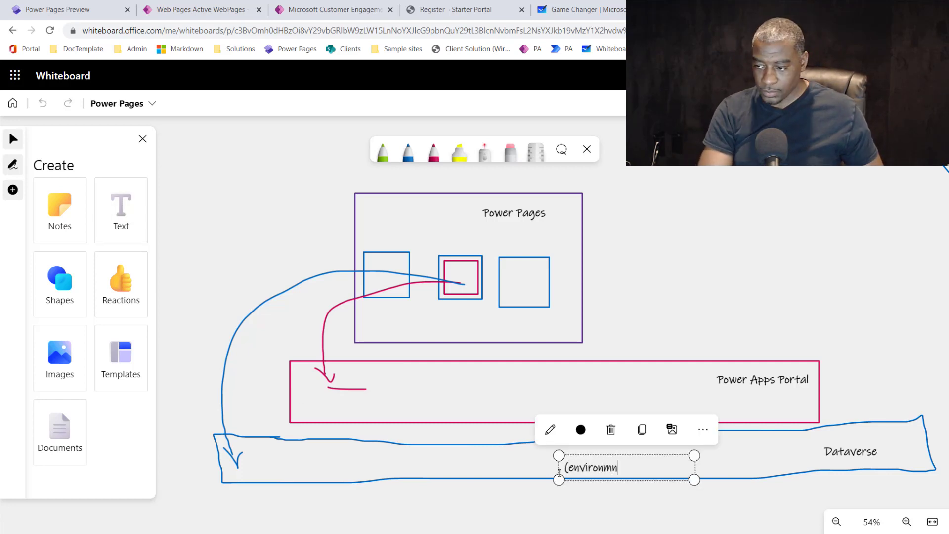
{"action": "key", "text": "BackSpace"}
{"action": "type", "text": "ent)"}
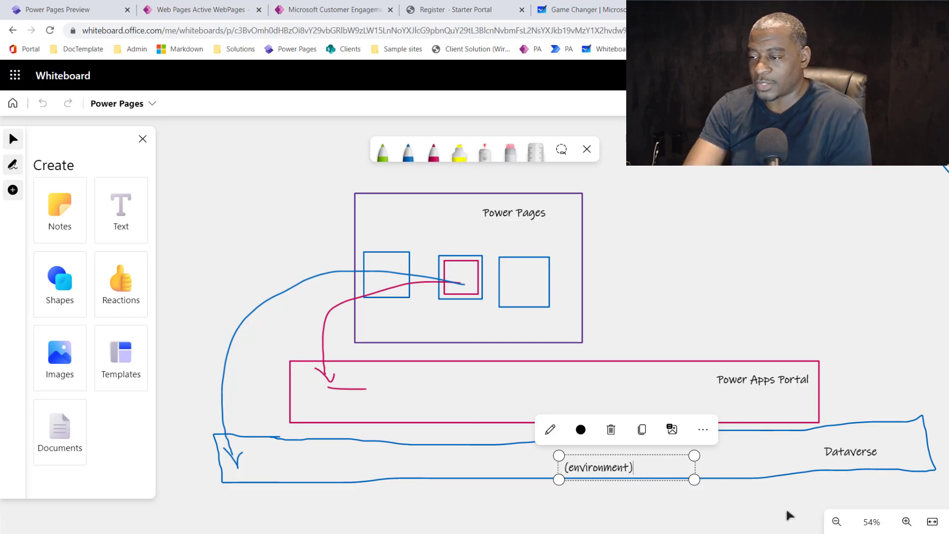
{"action": "left_click", "coordinate": [638, 497]}
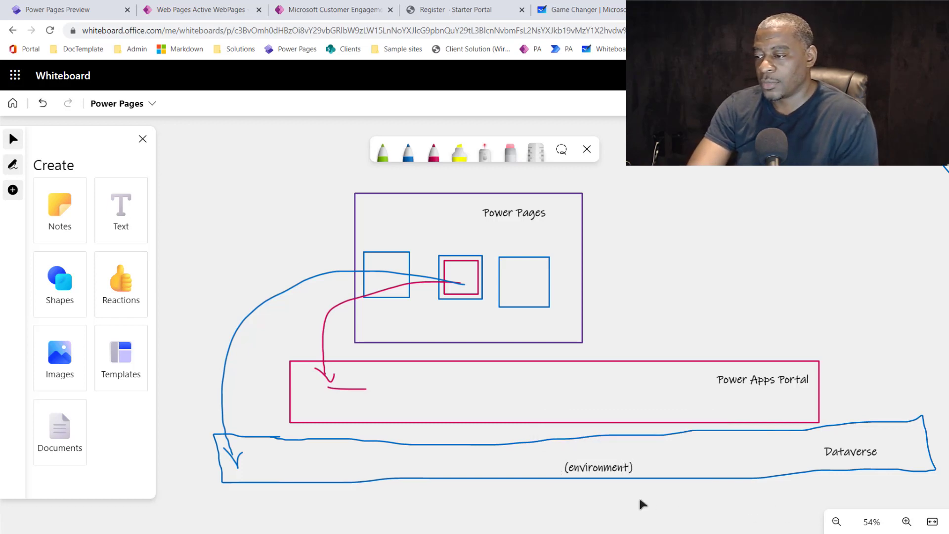
{"action": "left_click_drag", "start_coordinate": [617, 467], "coordinate": [794, 465]}
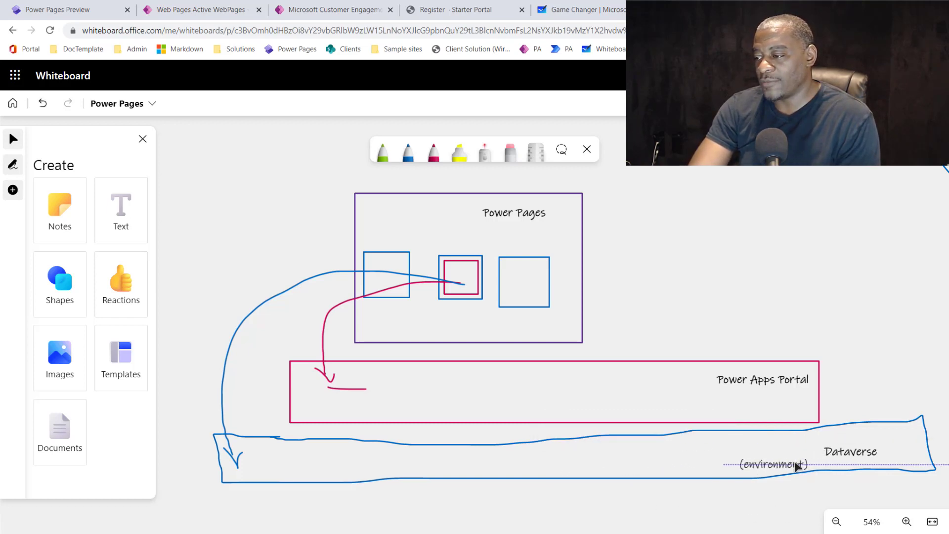
{"action": "left_click", "coordinate": [771, 495]}
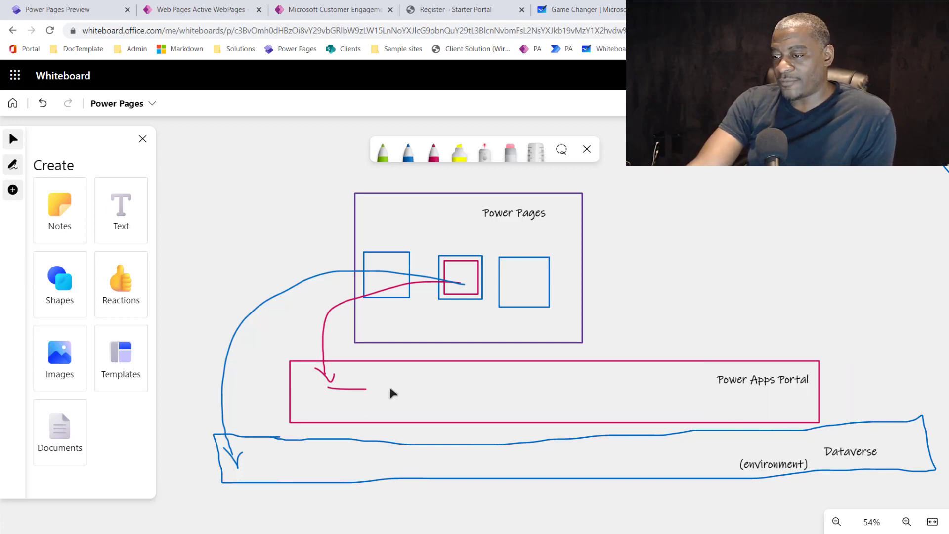
Draw a green two-way arrow between the Power Apps Portal's short line and the first page box, and mark the three page boxes in green.
{"action": "left_click", "coordinate": [352, 390]}
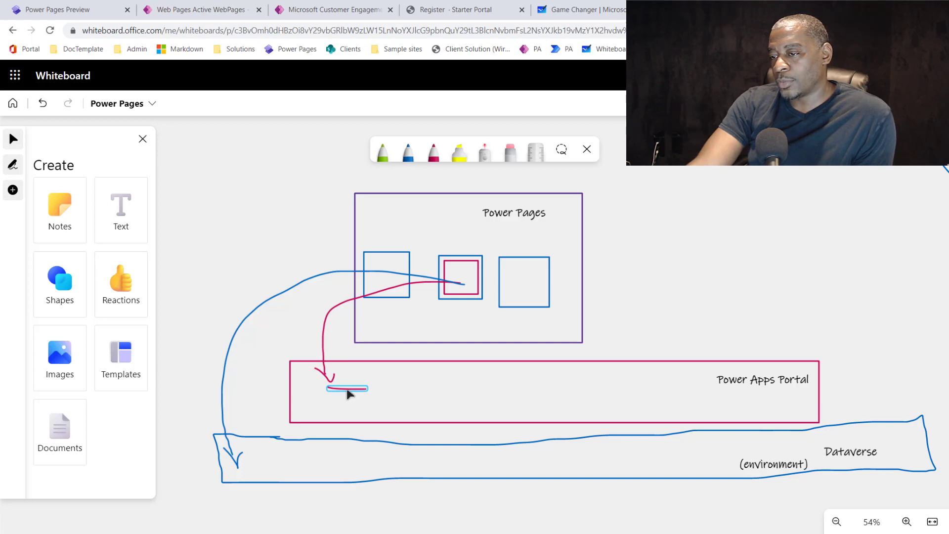
{"action": "left_click", "coordinate": [383, 151]}
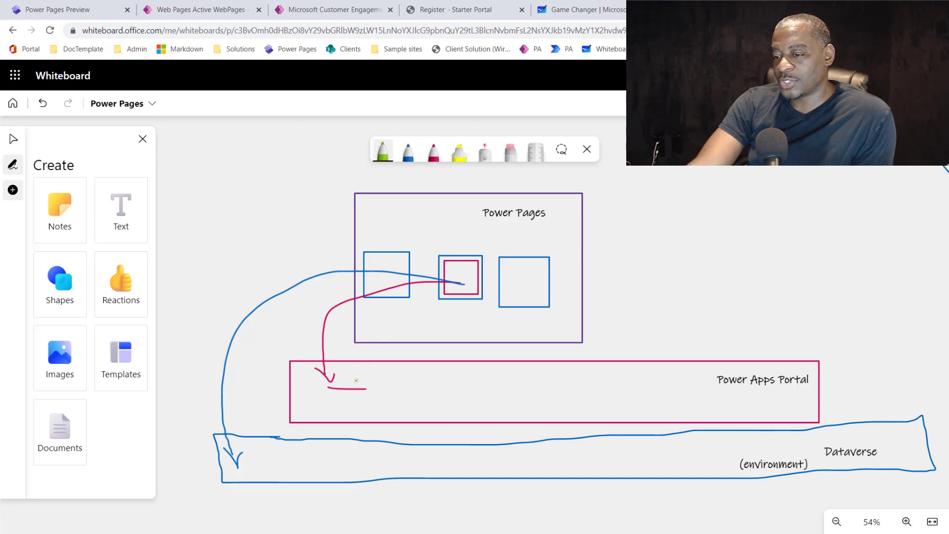
{"action": "mouse_move", "coordinate": [351, 385]}
{"action": "left_mouse_down"}
{"action": "mouse_move", "coordinate": [371, 313]}
{"action": "mouse_move", "coordinate": [384, 314]}
{"action": "left_mouse_up"}
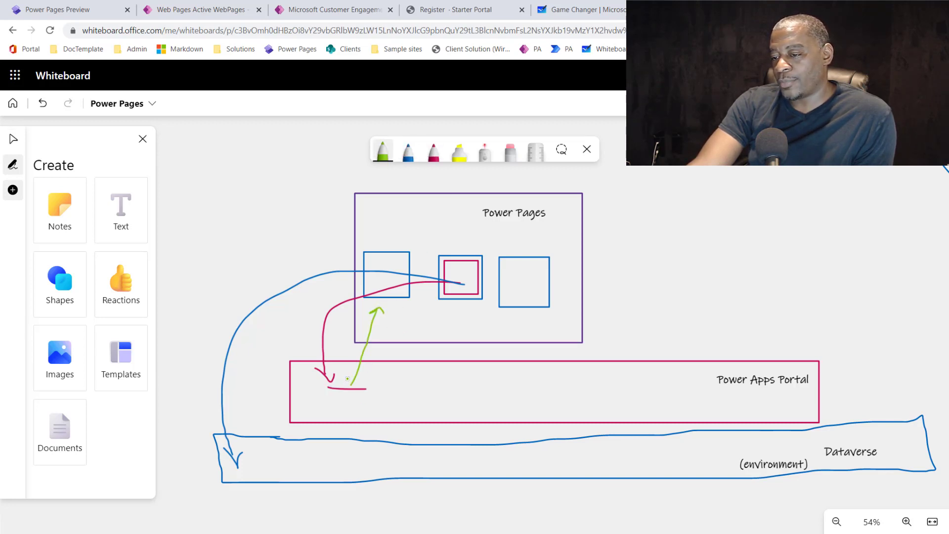
{"action": "left_click_drag", "start_coordinate": [348, 379], "coordinate": [354, 390]}
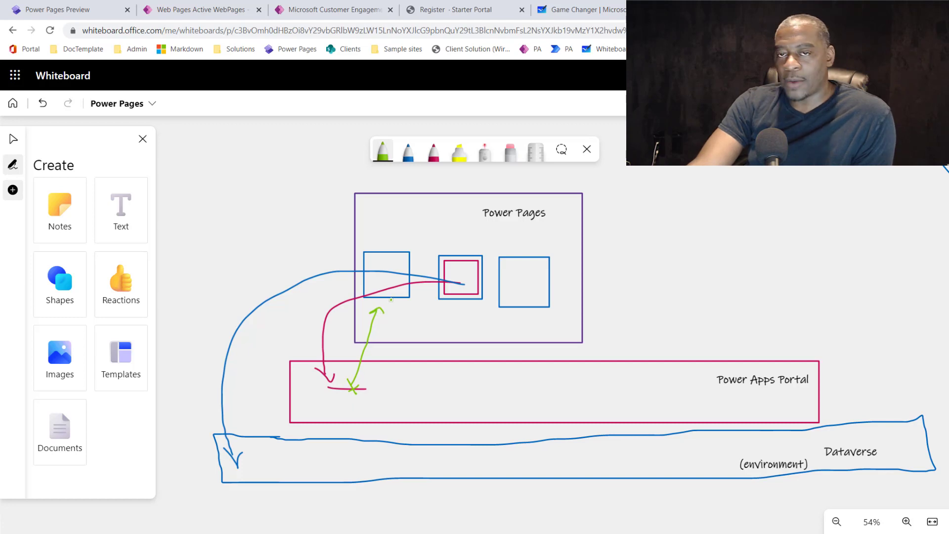
{"action": "left_click_drag", "start_coordinate": [357, 250], "coordinate": [543, 246]}
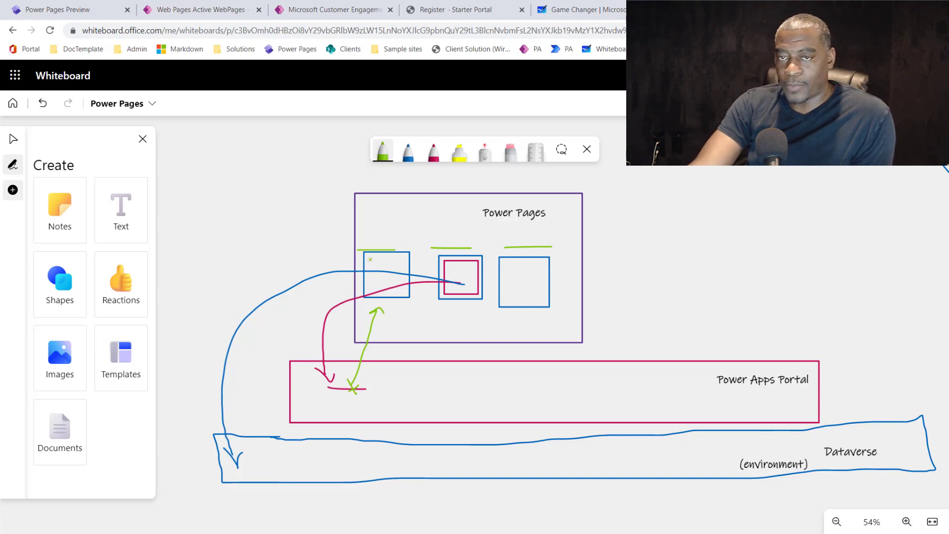
{"action": "left_click_drag", "start_coordinate": [369, 261], "coordinate": [395, 282]}
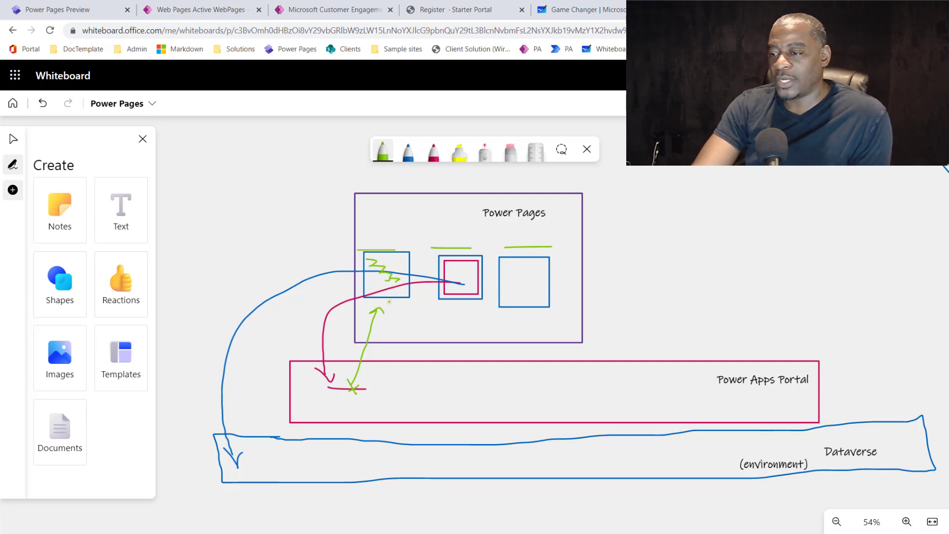
Draw two small green table boxes in the Dataverse layer, with green arrows from the first page box and a line from the third.
{"action": "mouse_move", "coordinate": [381, 294]}
{"action": "left_mouse_down"}
{"action": "mouse_move", "coordinate": [376, 341]}
{"action": "mouse_move", "coordinate": [334, 456]}
{"action": "mouse_move", "coordinate": [317, 466]}
{"action": "mouse_move", "coordinate": [381, 459]}
{"action": "mouse_move", "coordinate": [345, 477]}
{"action": "mouse_move", "coordinate": [346, 461]}
{"action": "mouse_move", "coordinate": [363, 471]}
{"action": "left_mouse_up"}
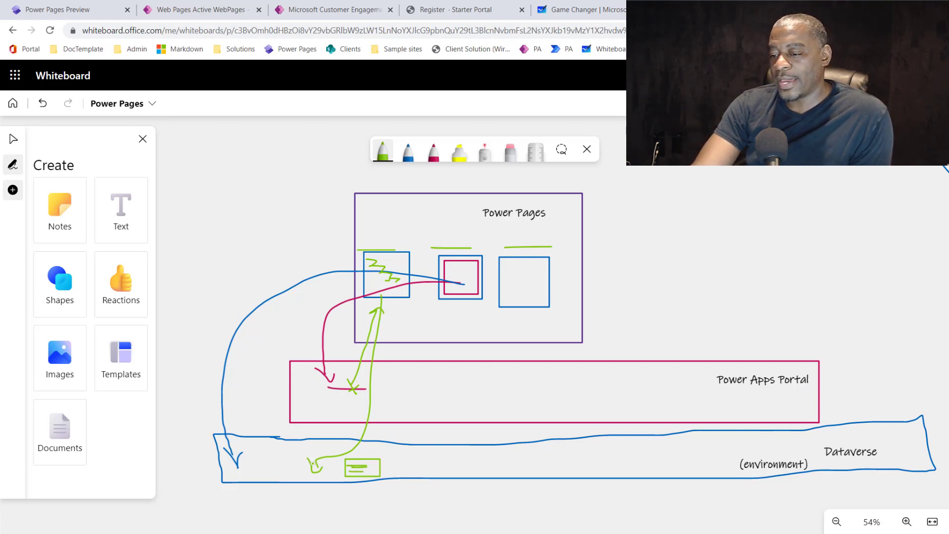
{"action": "mouse_move", "coordinate": [298, 463]}
{"action": "left_mouse_down"}
{"action": "mouse_move", "coordinate": [265, 464]}
{"action": "mouse_move", "coordinate": [278, 479]}
{"action": "mouse_move", "coordinate": [298, 463]}
{"action": "mouse_move", "coordinate": [295, 473]}
{"action": "left_mouse_up"}
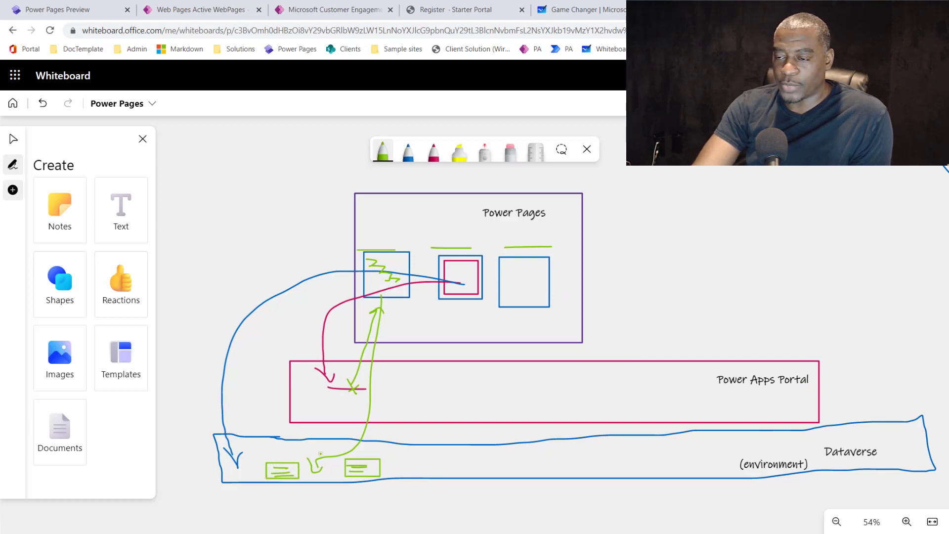
{"action": "mouse_move", "coordinate": [398, 303]}
{"action": "left_mouse_down"}
{"action": "mouse_move", "coordinate": [298, 402]}
{"action": "mouse_move", "coordinate": [258, 451]}
{"action": "mouse_move", "coordinate": [268, 453]}
{"action": "left_mouse_up"}
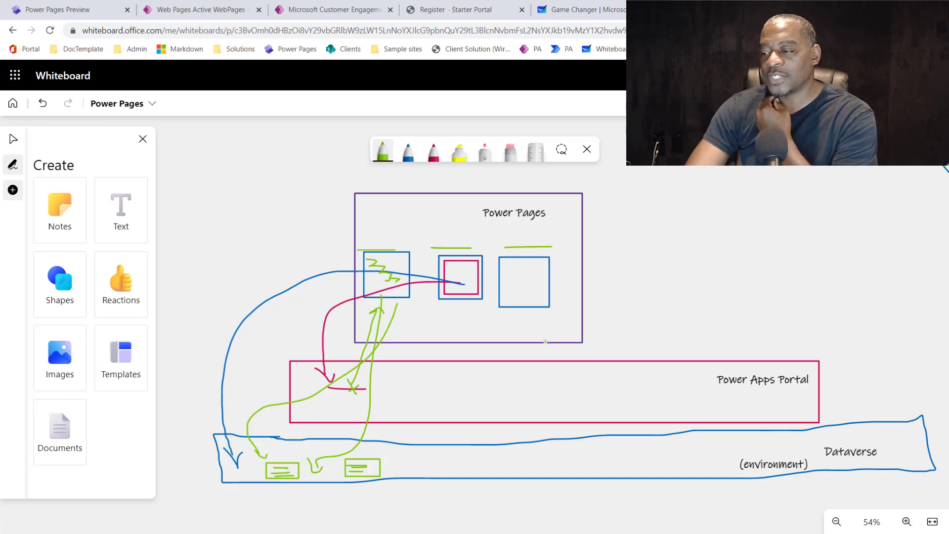
{"action": "left_click_drag", "start_coordinate": [528, 317], "coordinate": [611, 465]}
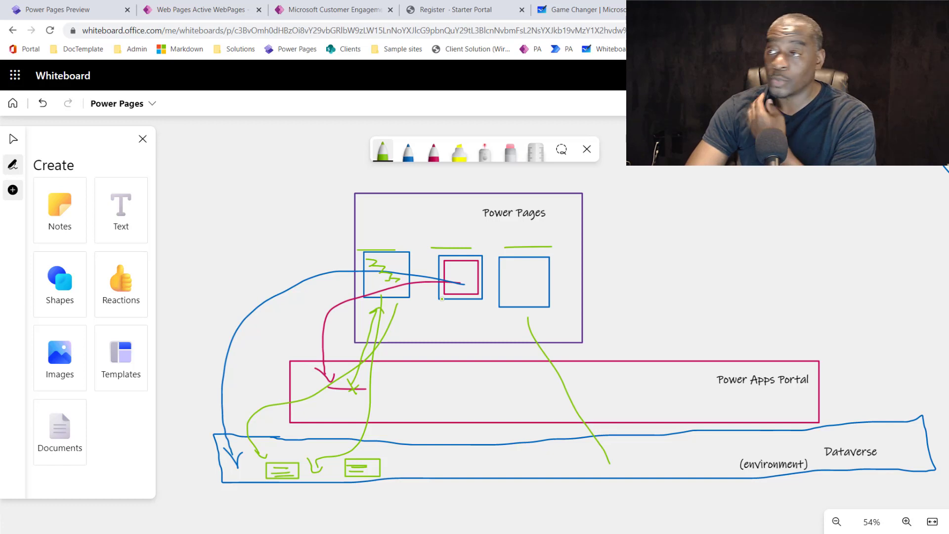
Switch to Power Pages and show the Candidate Onboarding site's pages with Contact us expanded.
{"action": "left_click", "coordinate": [87, 13]}
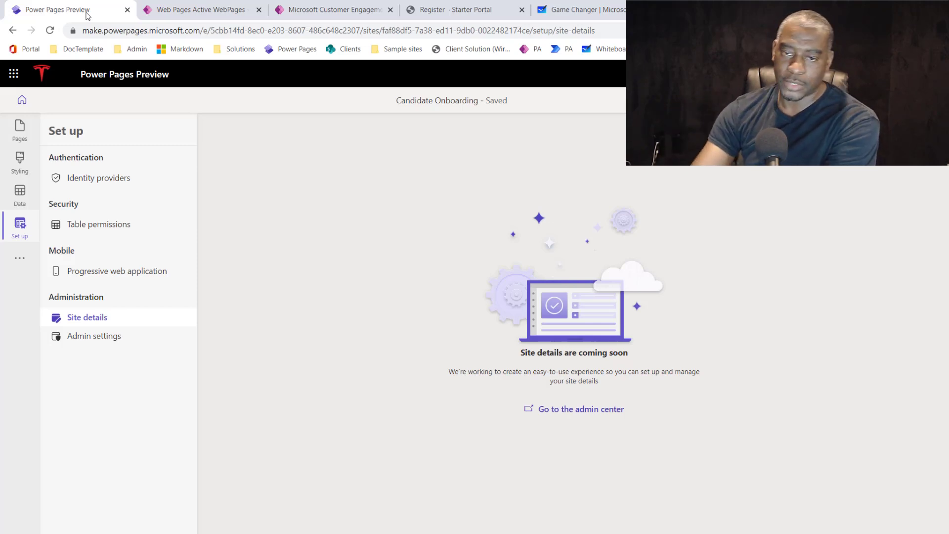
{"action": "left_click", "coordinate": [20, 126]}
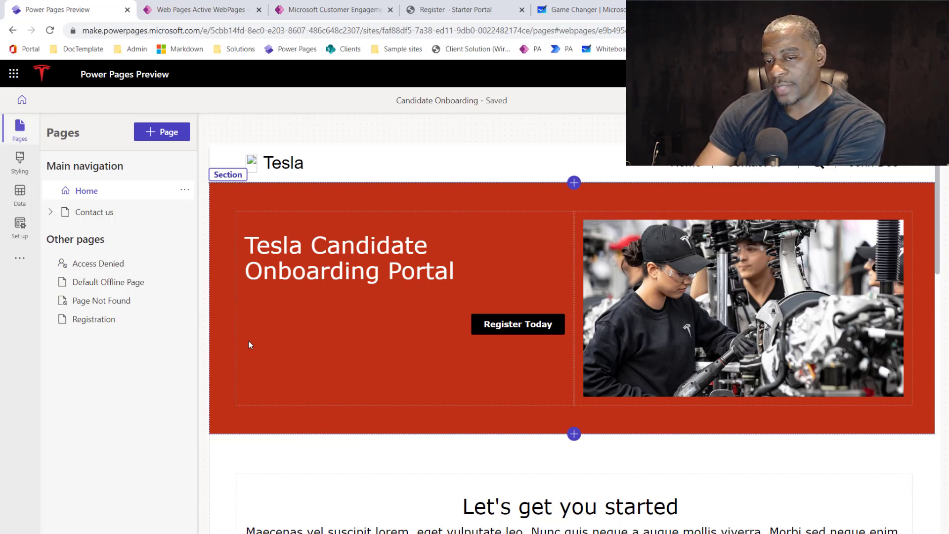
{"action": "left_click", "coordinate": [51, 212]}
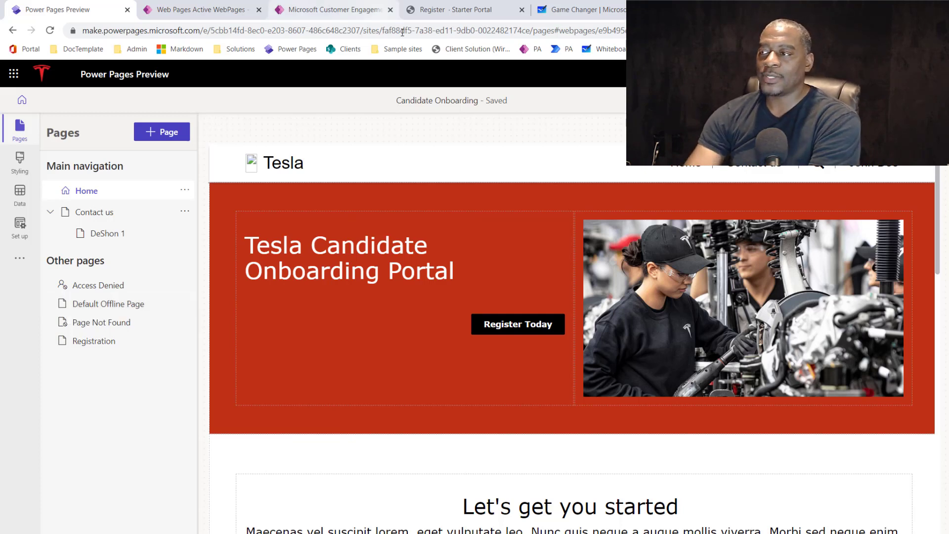
Return to the whiteboard and, in an empty area above the diagram, draw a long diagonal dividing line with the third pen set to black.
{"action": "key", "text": "ctrl+Tab"}
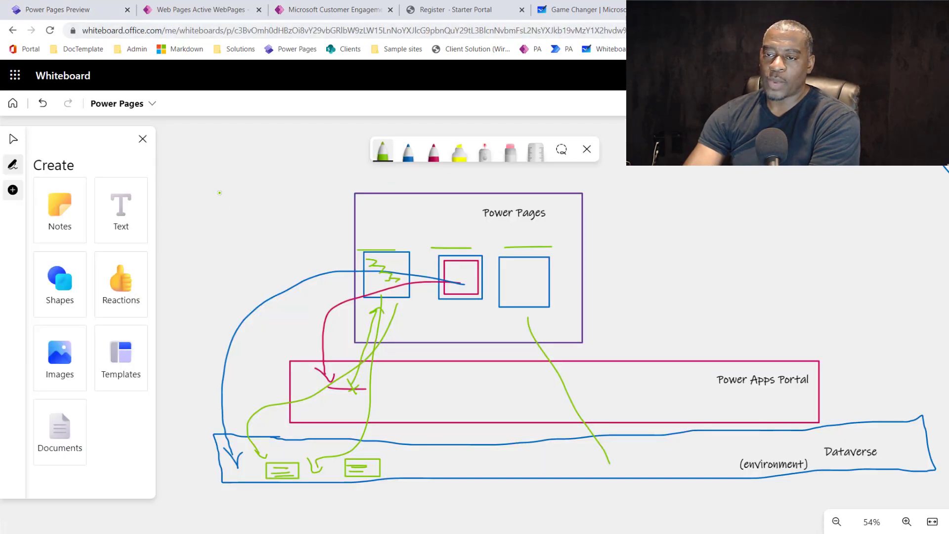
{"action": "left_click", "coordinate": [13, 141]}
{"action": "left_click_drag", "start_coordinate": [252, 201], "coordinate": [422, 531]}
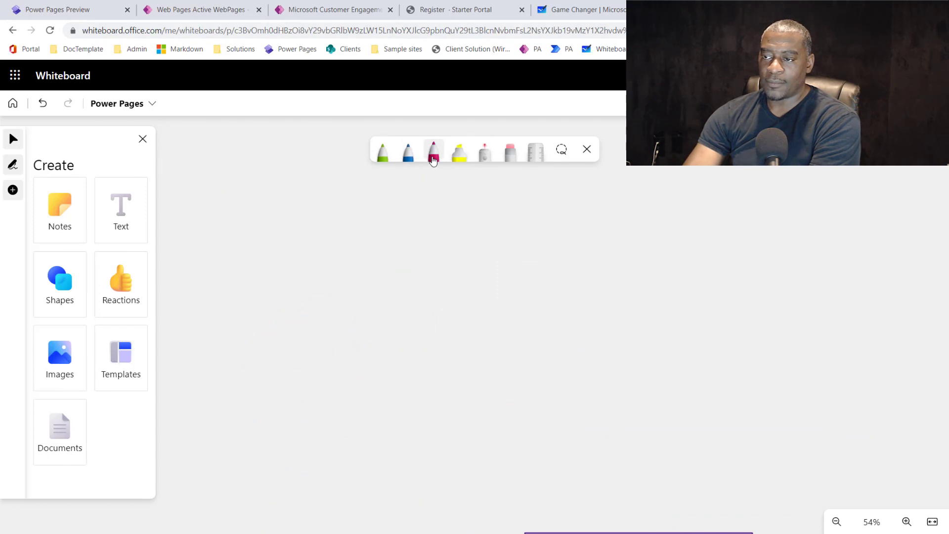
{"action": "left_click", "coordinate": [434, 158]}
{"action": "left_click", "coordinate": [434, 158]}
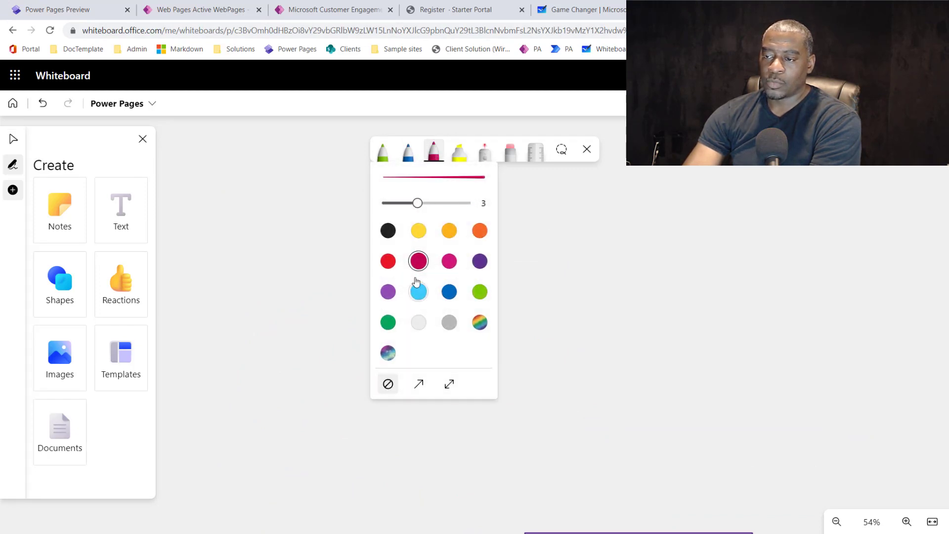
{"action": "left_click", "coordinate": [388, 230]}
{"action": "mouse_move", "coordinate": [223, 459]}
{"action": "left_mouse_down"}
{"action": "mouse_move", "coordinate": [488, 340]}
{"action": "mouse_move", "coordinate": [734, 188]}
{"action": "left_mouse_up"}
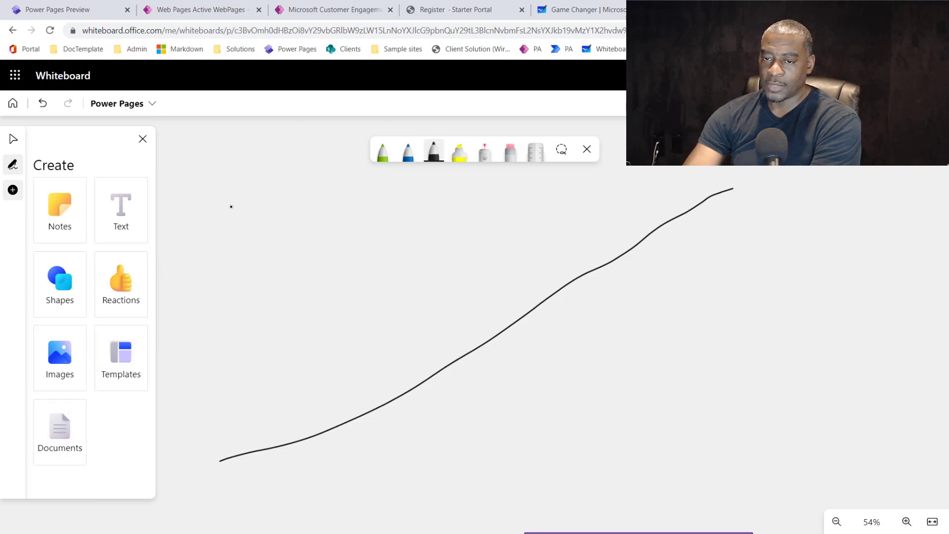
Add the text label "M365", enlarge it, and place it above the diagonal line.
{"action": "left_click", "coordinate": [107, 220]}
{"action": "left_click", "coordinate": [227, 342]}
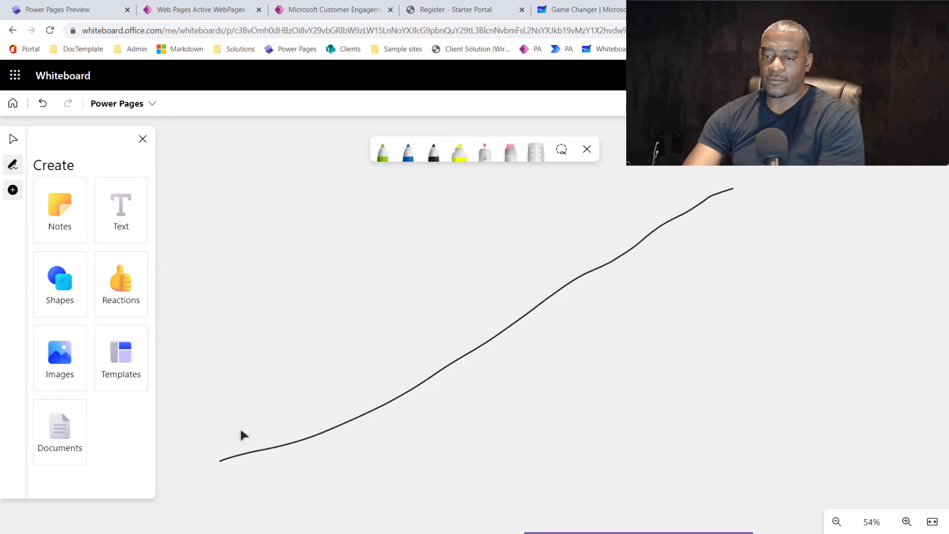
{"action": "type", "text": "w"}
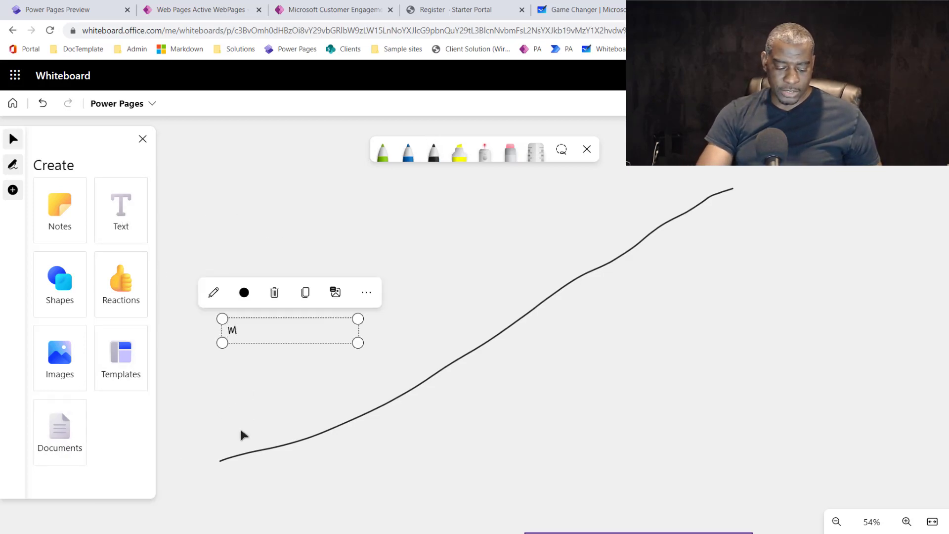
{"action": "type", "text": "365"}
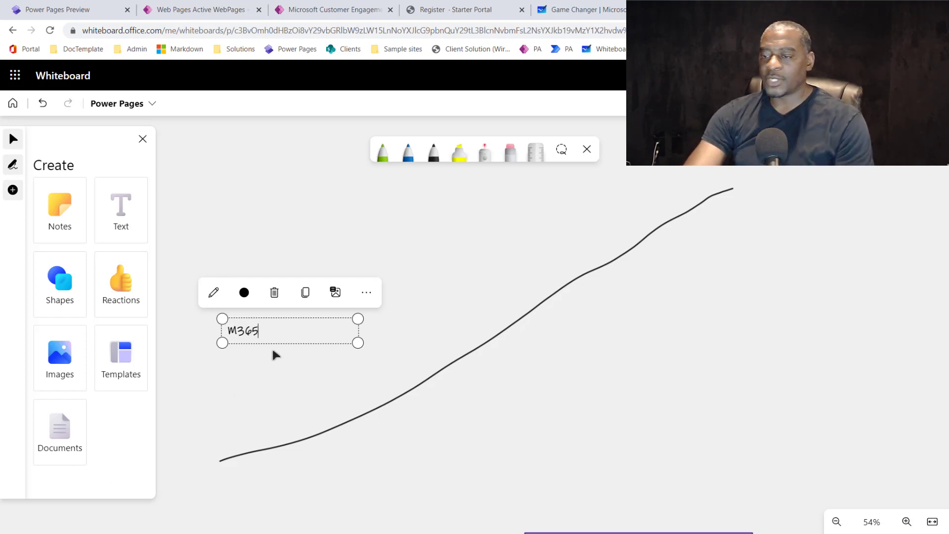
{"action": "left_click_drag", "start_coordinate": [364, 351], "coordinate": [417, 388]}
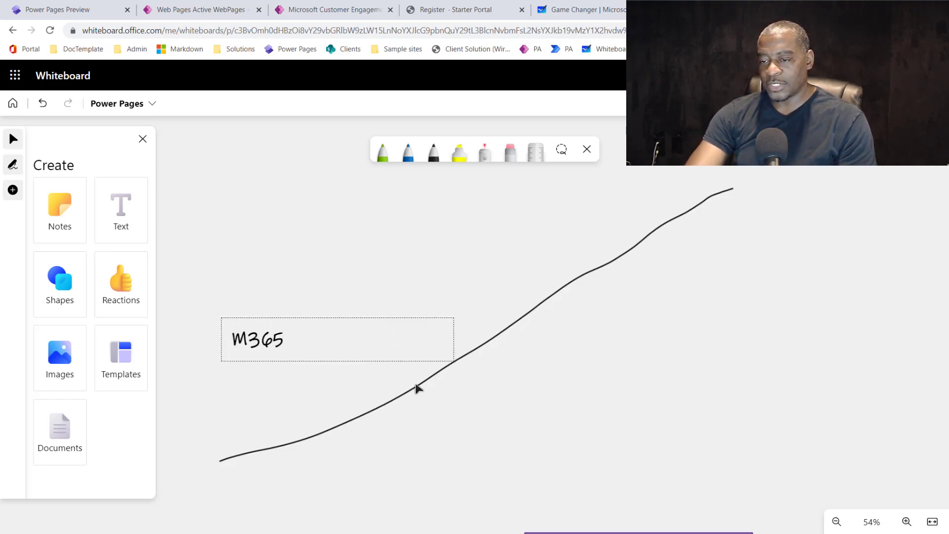
{"action": "left_click_drag", "start_coordinate": [269, 354], "coordinate": [278, 205]}
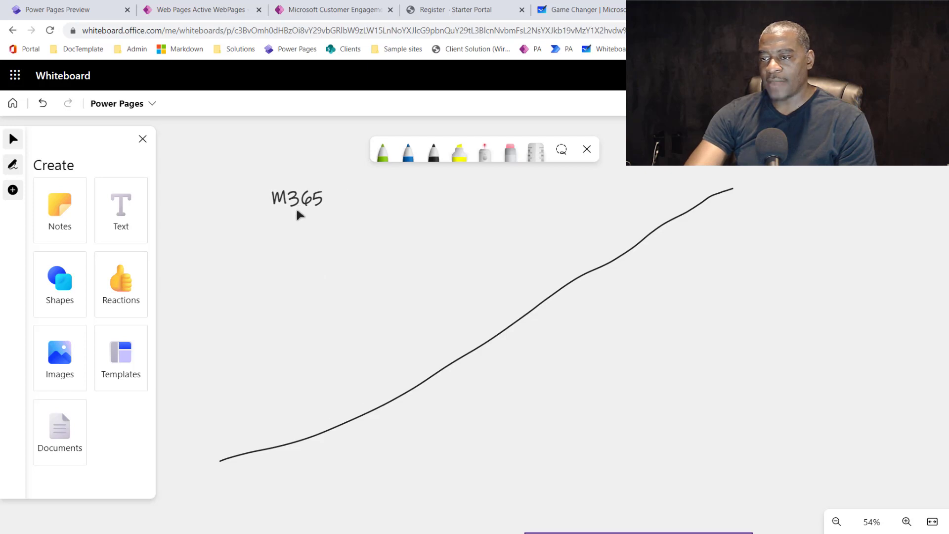
Draw a row of three squares below the M365 label, one blue, one green and one black.
{"action": "mouse_move", "coordinate": [197, 271]}
{"action": "left_mouse_down"}
{"action": "mouse_move", "coordinate": [236, 318]}
{"action": "mouse_move", "coordinate": [185, 271]}
{"action": "left_mouse_up"}
{"action": "left_click", "coordinate": [383, 153]}
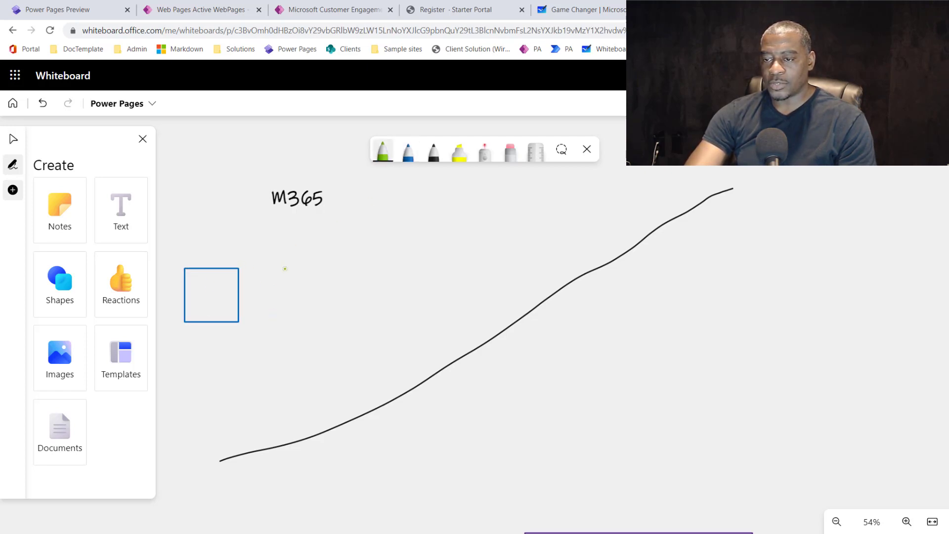
{"action": "left_click_drag", "start_coordinate": [300, 269], "coordinate": [280, 270]}
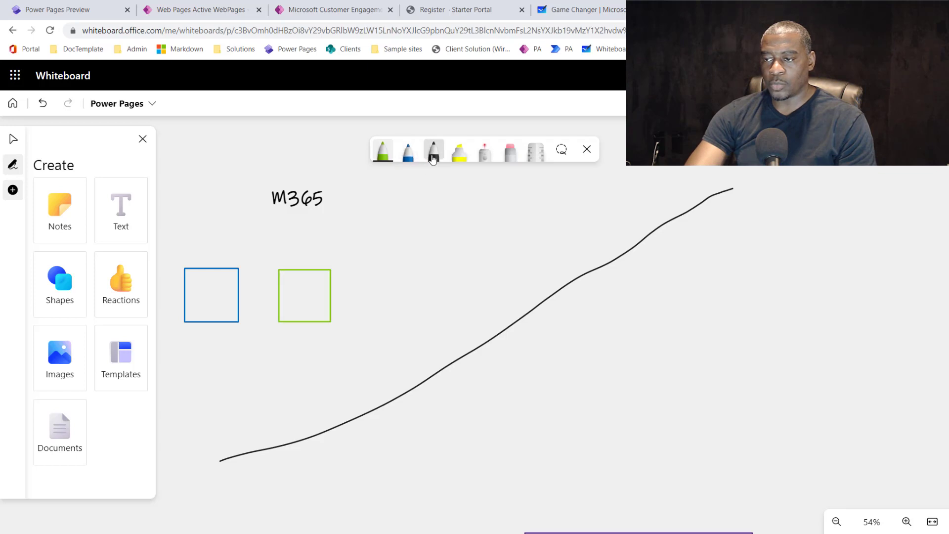
{"action": "left_click", "coordinate": [434, 153]}
{"action": "mouse_move", "coordinate": [363, 269]}
{"action": "left_mouse_down"}
{"action": "mouse_move", "coordinate": [423, 269]}
{"action": "mouse_move", "coordinate": [420, 320]}
{"action": "mouse_move", "coordinate": [365, 269]}
{"action": "left_mouse_up"}
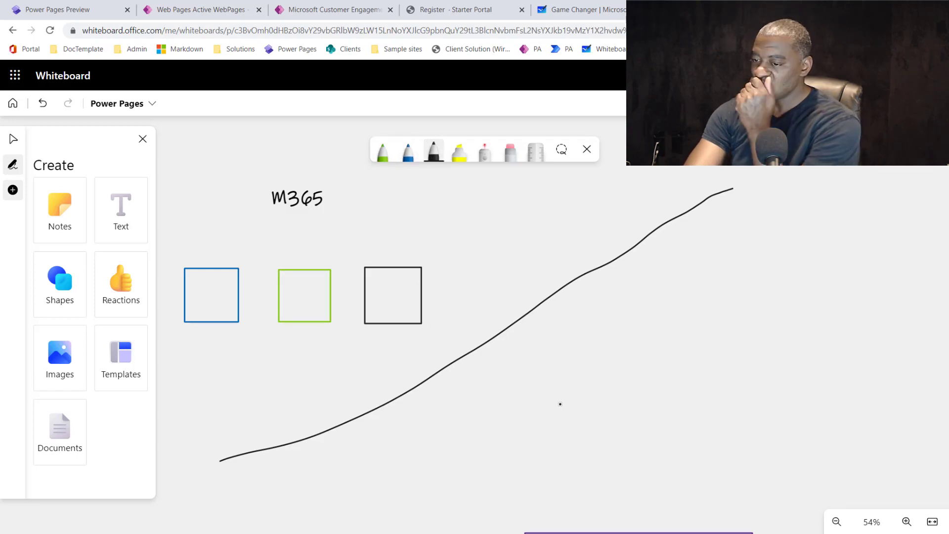
Add the text label "Internet", enlarge it, and place it below the diagonal dividing line.
{"action": "left_click", "coordinate": [121, 210]}
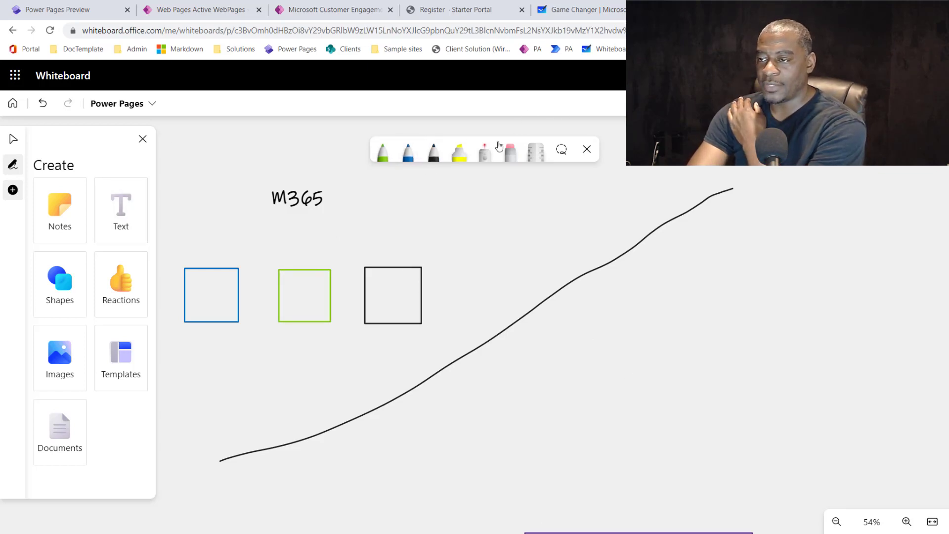
{"action": "type", "text": "Internet"}
{"action": "left_click", "coordinate": [517, 485]}
{"action": "left_click", "coordinate": [487, 462]}
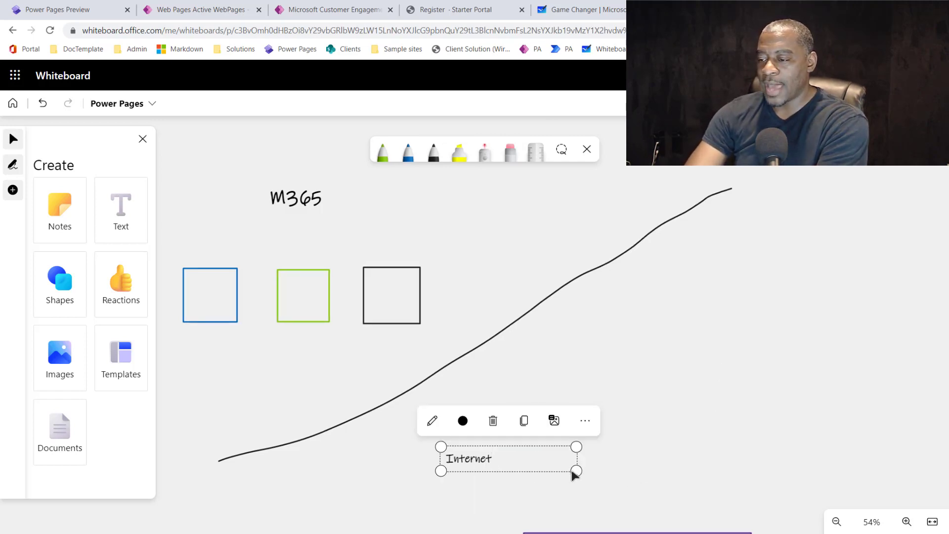
{"action": "left_click_drag", "start_coordinate": [574, 470], "coordinate": [752, 504]}
{"action": "left_click_drag", "start_coordinate": [494, 480], "coordinate": [611, 476]}
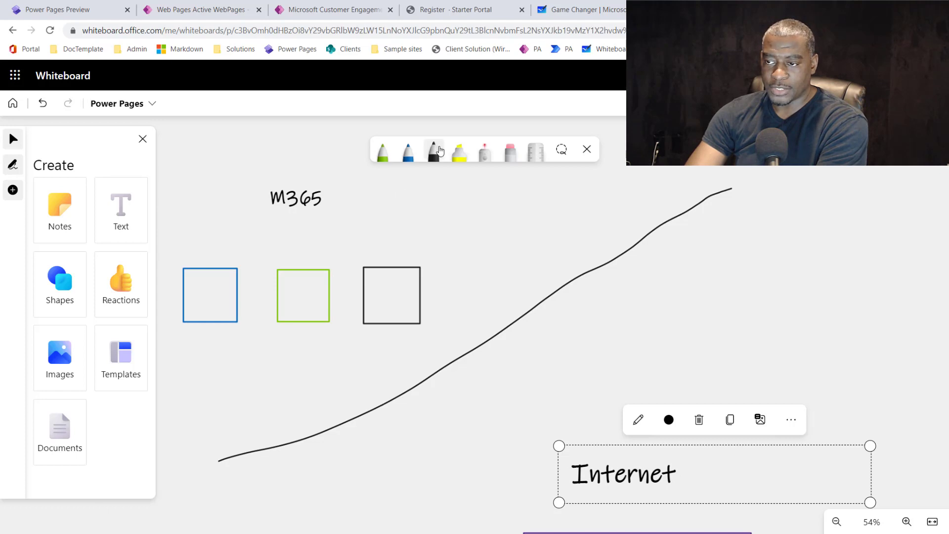
Set the third pen to magenta and draw three stick figures side by side on the Internet side of the dividing line.
{"action": "left_click", "coordinate": [434, 157]}
{"action": "left_click", "coordinate": [434, 158]}
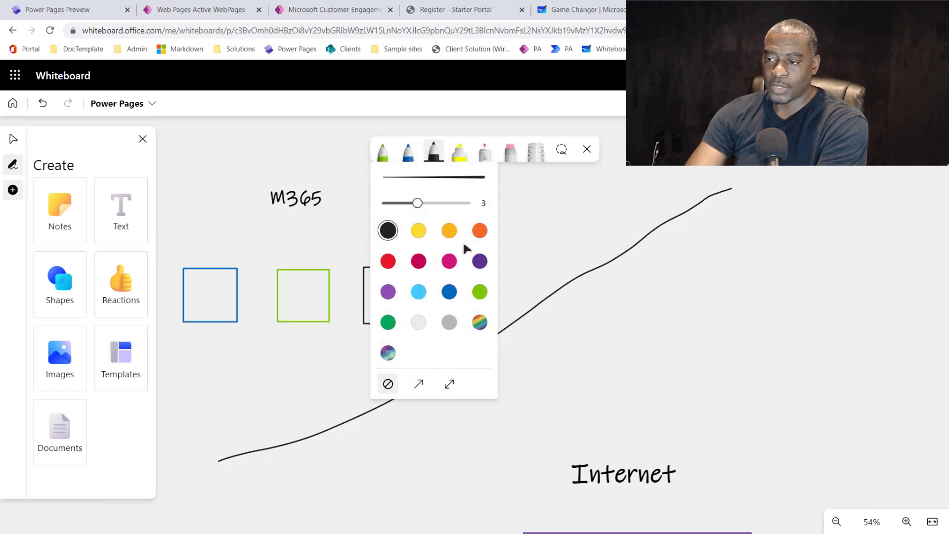
{"action": "left_click", "coordinate": [449, 261]}
{"action": "mouse_move", "coordinate": [685, 290]}
{"action": "left_mouse_down"}
{"action": "mouse_move", "coordinate": [667, 293]}
{"action": "mouse_move", "coordinate": [692, 291]}
{"action": "left_mouse_up"}
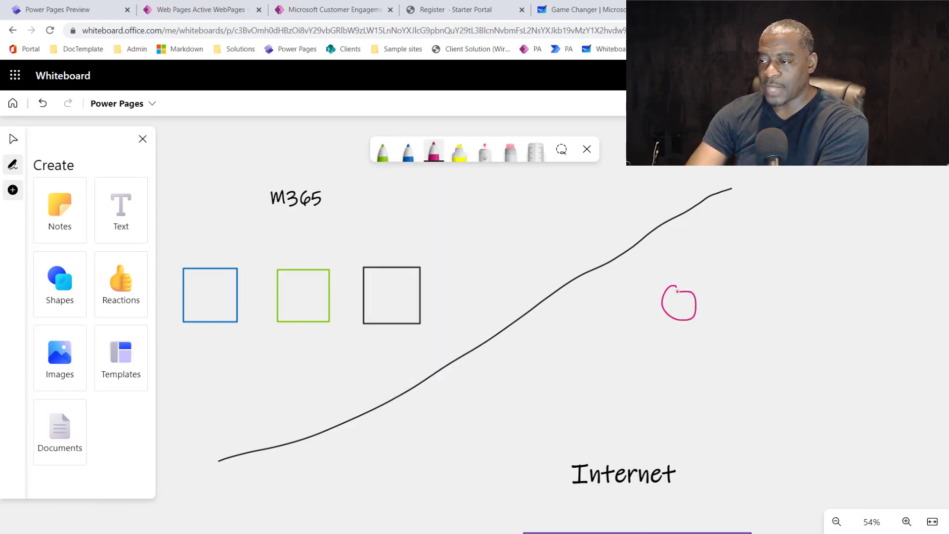
{"action": "mouse_move", "coordinate": [679, 323]}
{"action": "left_mouse_down"}
{"action": "mouse_move", "coordinate": [675, 356]}
{"action": "mouse_move", "coordinate": [660, 326]}
{"action": "mouse_move", "coordinate": [660, 370]}
{"action": "left_mouse_up"}
{"action": "mouse_move", "coordinate": [764, 266]}
{"action": "left_mouse_down"}
{"action": "mouse_move", "coordinate": [757, 287]}
{"action": "mouse_move", "coordinate": [766, 269]}
{"action": "left_mouse_up"}
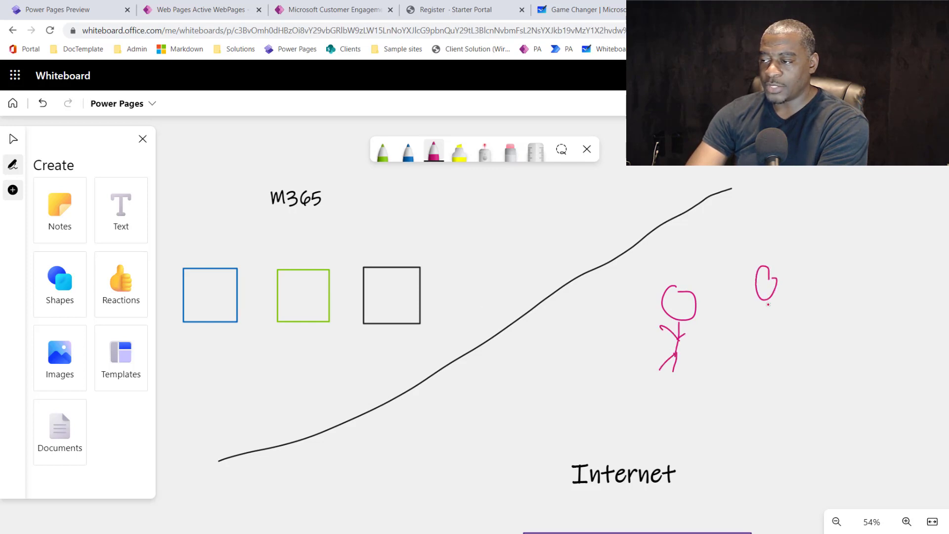
{"action": "left_click_drag", "start_coordinate": [768, 304], "coordinate": [772, 361]}
{"action": "left_click_drag", "start_coordinate": [788, 317], "coordinate": [775, 329]}
{"action": "mouse_move", "coordinate": [756, 334]}
{"action": "left_mouse_down"}
{"action": "mouse_move", "coordinate": [770, 335]}
{"action": "mouse_move", "coordinate": [762, 382]}
{"action": "left_mouse_up"}
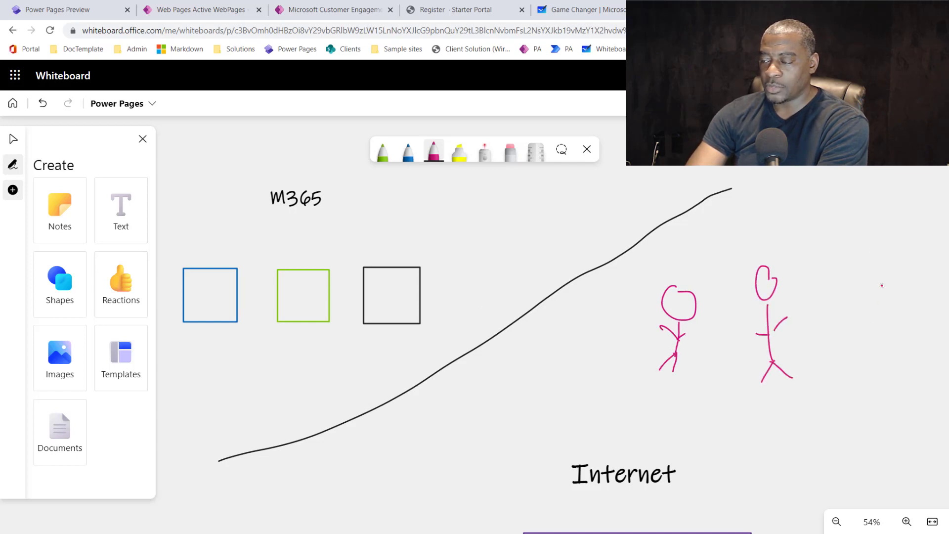
{"action": "left_click_drag", "start_coordinate": [849, 230], "coordinate": [851, 329]}
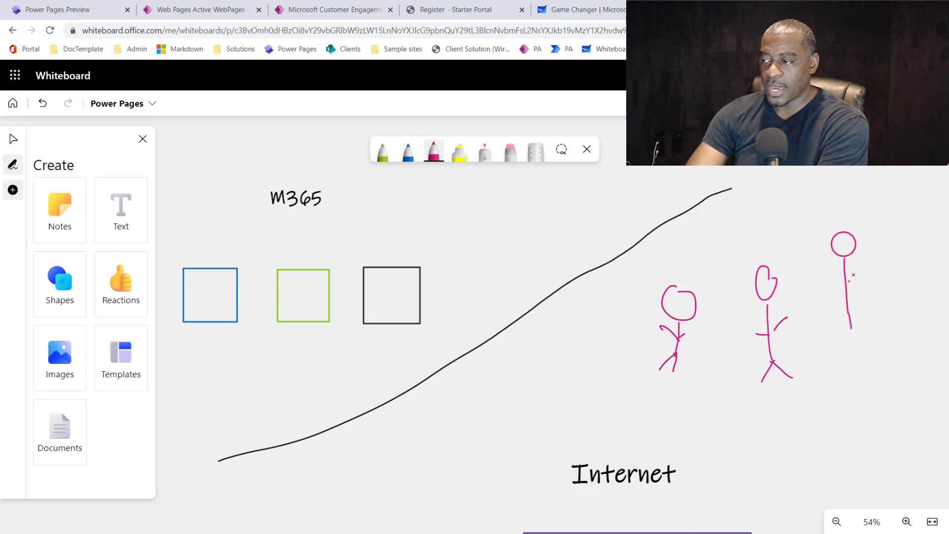
{"action": "left_click_drag", "start_coordinate": [834, 283], "coordinate": [852, 281]}
{"action": "mouse_move", "coordinate": [852, 325]}
{"action": "left_mouse_down"}
{"action": "mouse_move", "coordinate": [844, 345]}
{"action": "mouse_move", "coordinate": [874, 355]}
{"action": "left_mouse_up"}
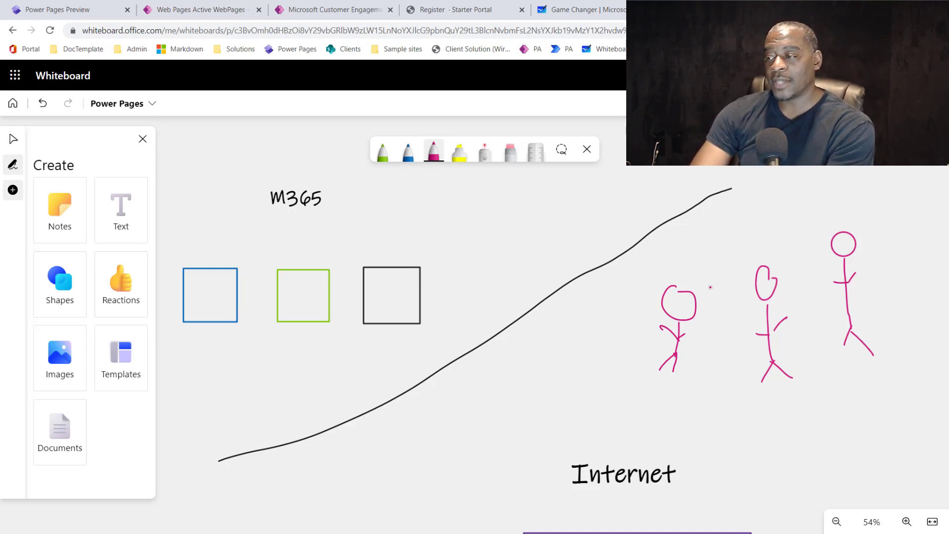
Circle the magenta stick figure nearest the line and draw a curved arrow from it across the line into the M365 area.
{"action": "mouse_move", "coordinate": [711, 288]}
{"action": "left_mouse_down"}
{"action": "mouse_move", "coordinate": [633, 328]}
{"action": "mouse_move", "coordinate": [697, 271]}
{"action": "mouse_move", "coordinate": [708, 279]}
{"action": "left_mouse_up"}
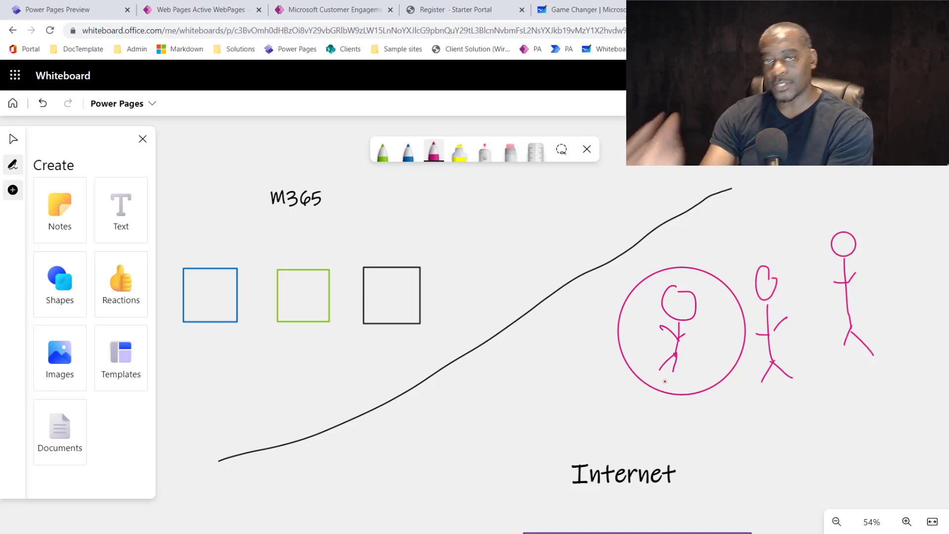
{"action": "mouse_move", "coordinate": [654, 394]}
{"action": "left_mouse_down"}
{"action": "mouse_move", "coordinate": [569, 472]}
{"action": "mouse_move", "coordinate": [309, 452]}
{"action": "mouse_move", "coordinate": [305, 394]}
{"action": "left_mouse_up"}
Draw a blue stick figure beside the arrowhead, and a magenta rectangle straddling the dividing line with a short arrow toward the Internet figures.
{"action": "left_click", "coordinate": [408, 151]}
{"action": "mouse_move", "coordinate": [330, 352]}
{"action": "left_mouse_down"}
{"action": "mouse_move", "coordinate": [310, 357]}
{"action": "mouse_move", "coordinate": [322, 396]}
{"action": "mouse_move", "coordinate": [313, 382]}
{"action": "mouse_move", "coordinate": [338, 402]}
{"action": "left_mouse_up"}
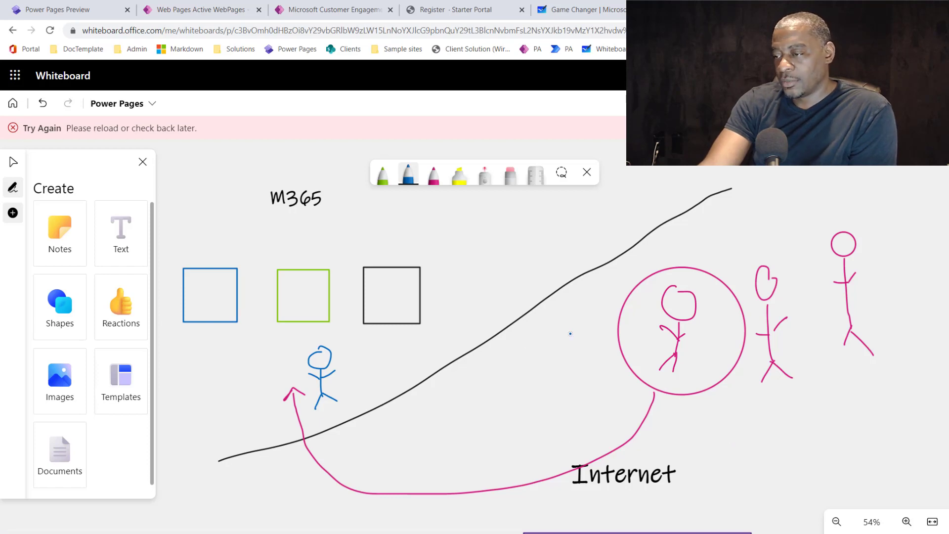
{"action": "left_click", "coordinate": [434, 176]}
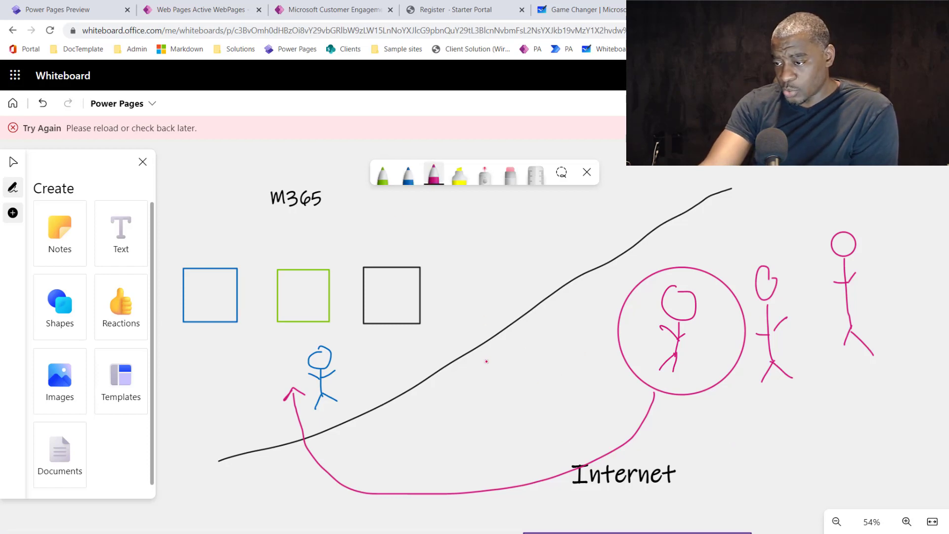
{"action": "mouse_move", "coordinate": [448, 340]}
{"action": "left_mouse_down"}
{"action": "mouse_move", "coordinate": [517, 339]}
{"action": "mouse_move", "coordinate": [548, 355]}
{"action": "mouse_move", "coordinate": [554, 400]}
{"action": "mouse_move", "coordinate": [395, 392]}
{"action": "mouse_move", "coordinate": [407, 339]}
{"action": "mouse_move", "coordinate": [489, 339]}
{"action": "left_mouse_up"}
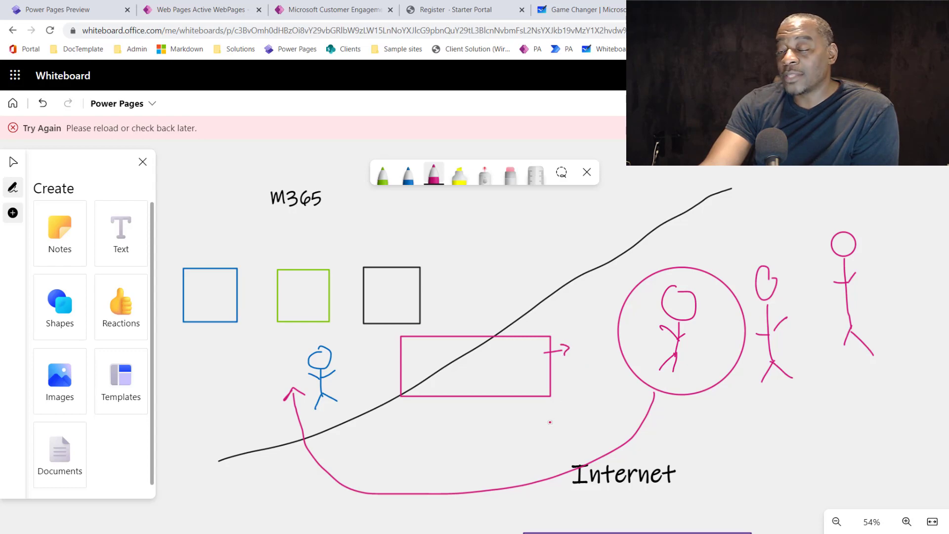
Switch via Power Pages to the live Candidate Onboarding portal and go from its home page to the Register Today registration page.
{"action": "left_click", "coordinate": [90, 11]}
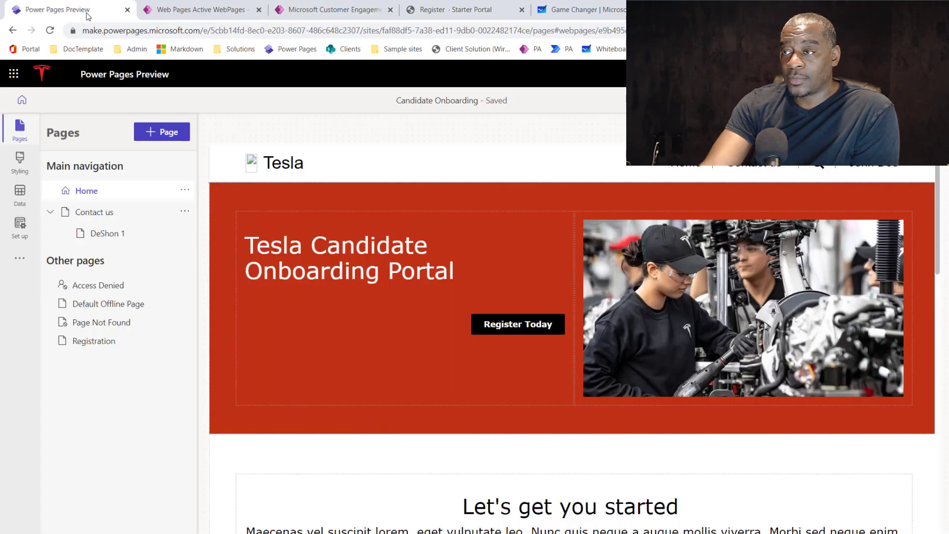
{"action": "left_click", "coordinate": [480, 12]}
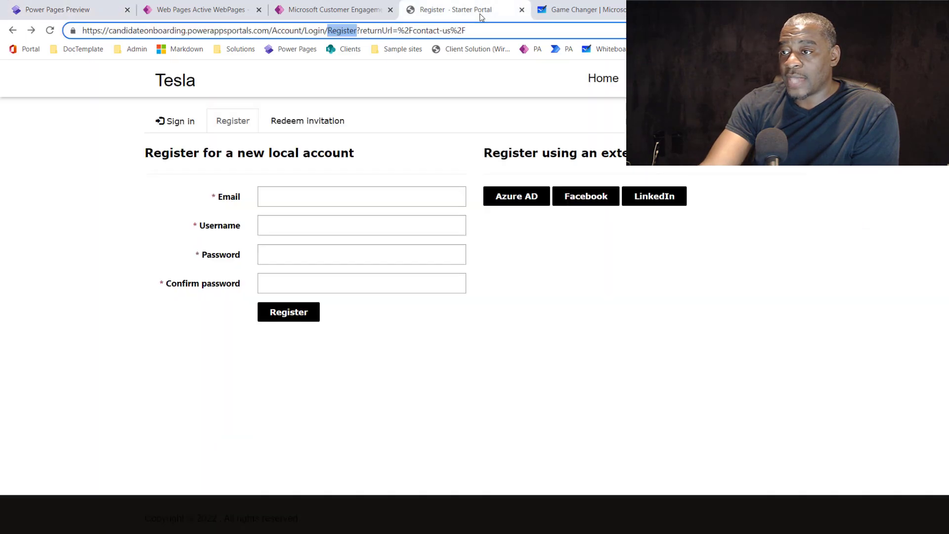
{"action": "left_click", "coordinate": [182, 86]}
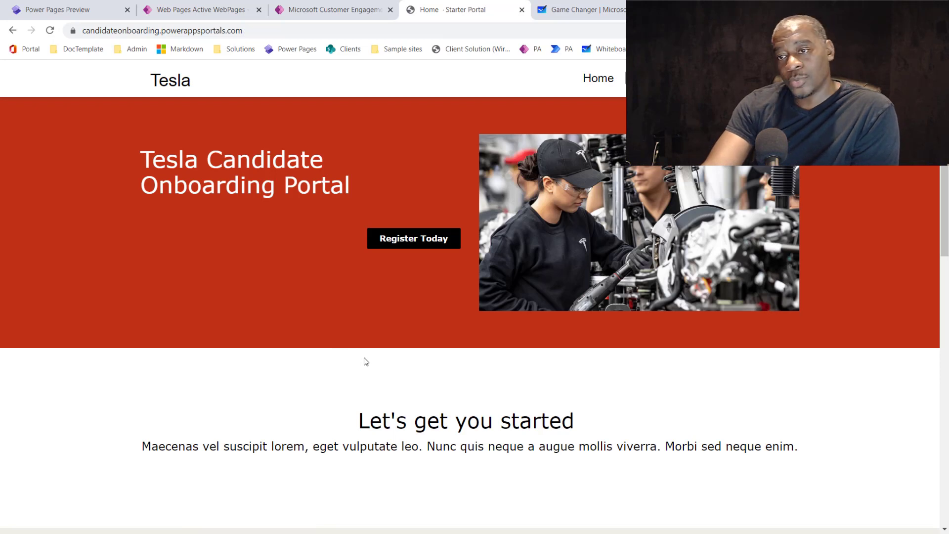
{"action": "left_click", "coordinate": [415, 242]}
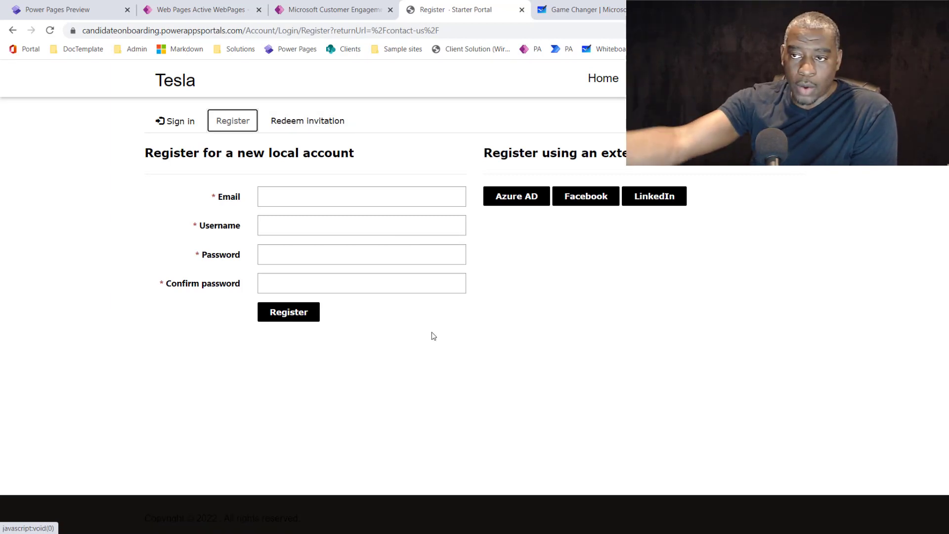
Show the Power Pages designer and the Portal Management web pages list, ending back on the live portal's registration page.
{"action": "left_click", "coordinate": [72, 11]}
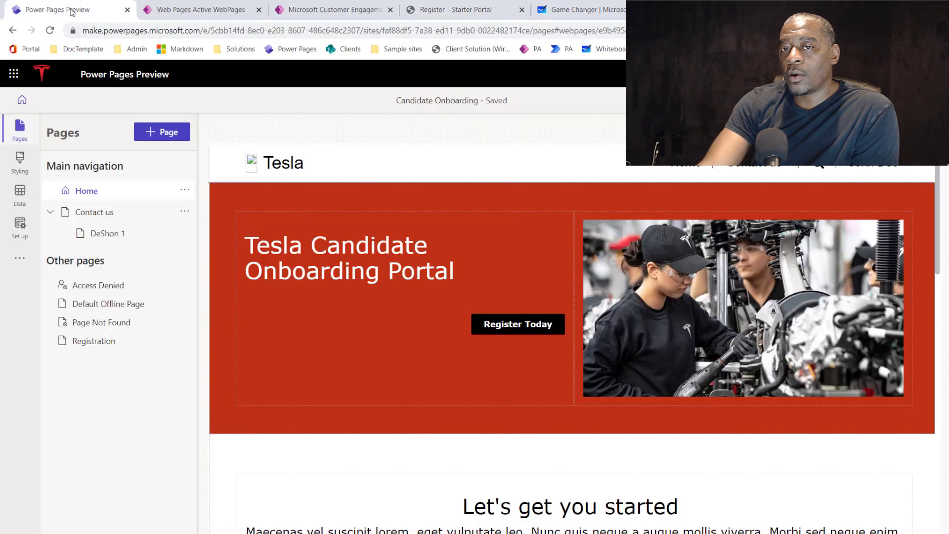
{"action": "left_click", "coordinate": [187, 10]}
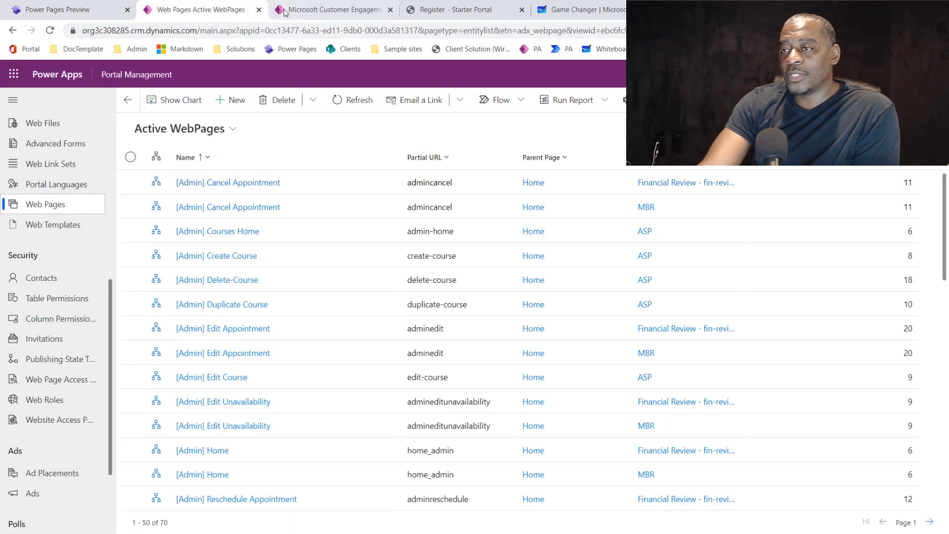
{"action": "left_click", "coordinate": [437, 10]}
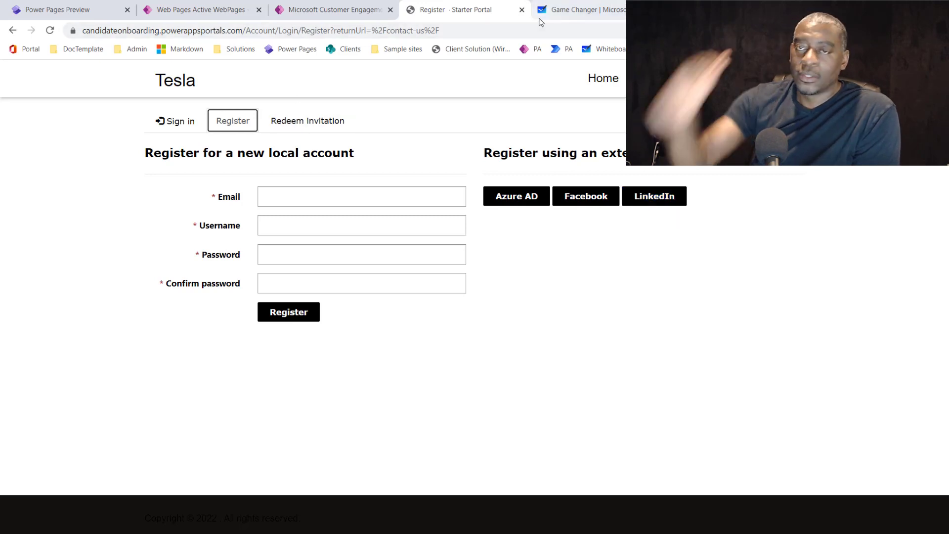
{"action": "mouse_move", "coordinate": [541, 22]}
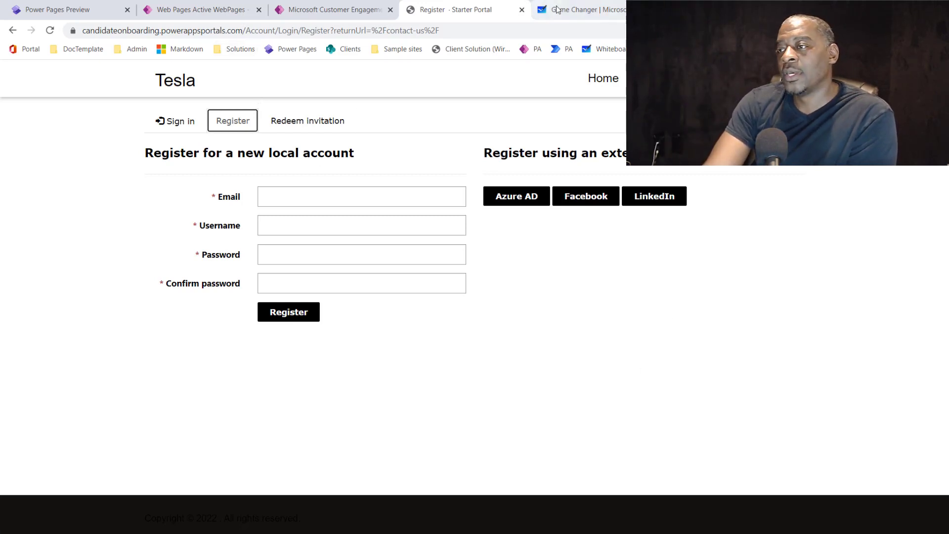
Return to the whiteboard and draw a curved blue line from the blue square over to the dividing line.
{"action": "left_click", "coordinate": [572, 10]}
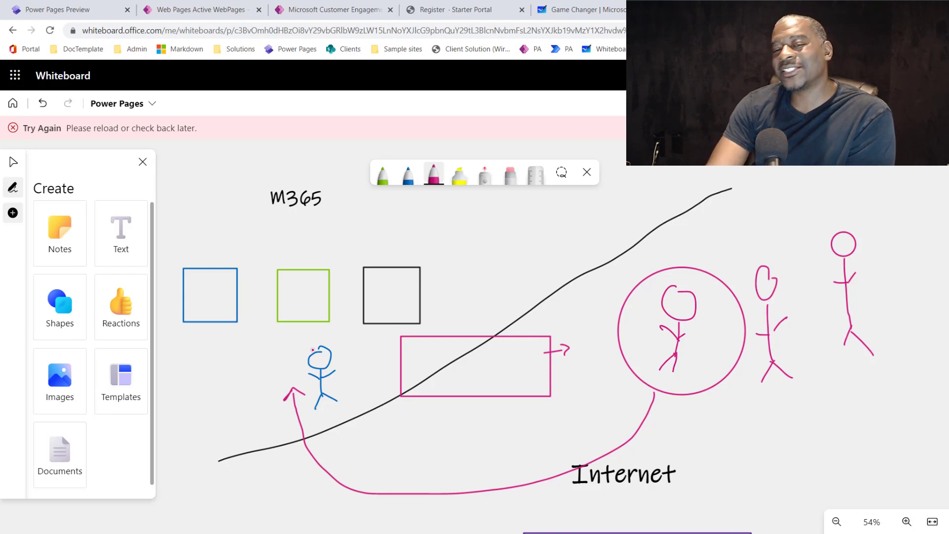
{"action": "left_click", "coordinate": [409, 174]}
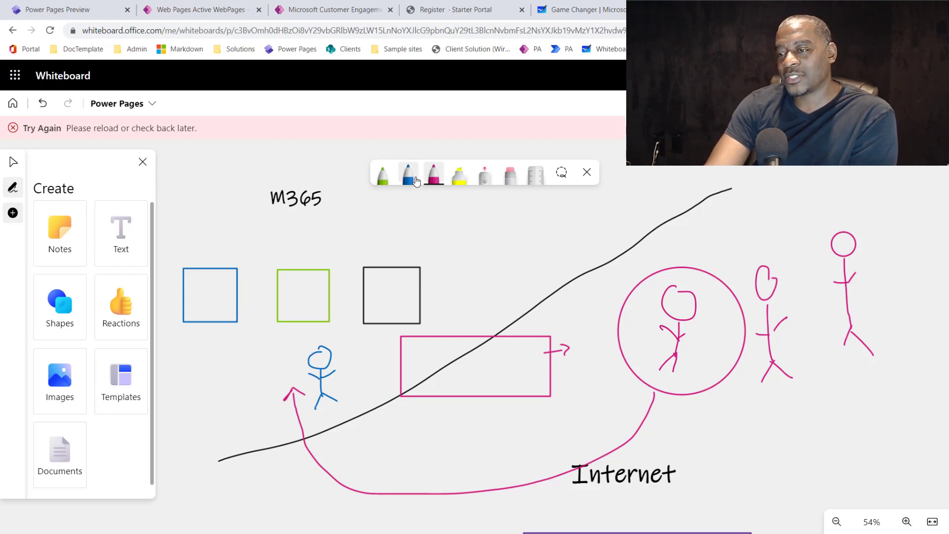
{"action": "mouse_move", "coordinate": [215, 261]}
{"action": "left_mouse_down"}
{"action": "mouse_move", "coordinate": [556, 215]}
{"action": "mouse_move", "coordinate": [660, 229]}
{"action": "left_mouse_up"}
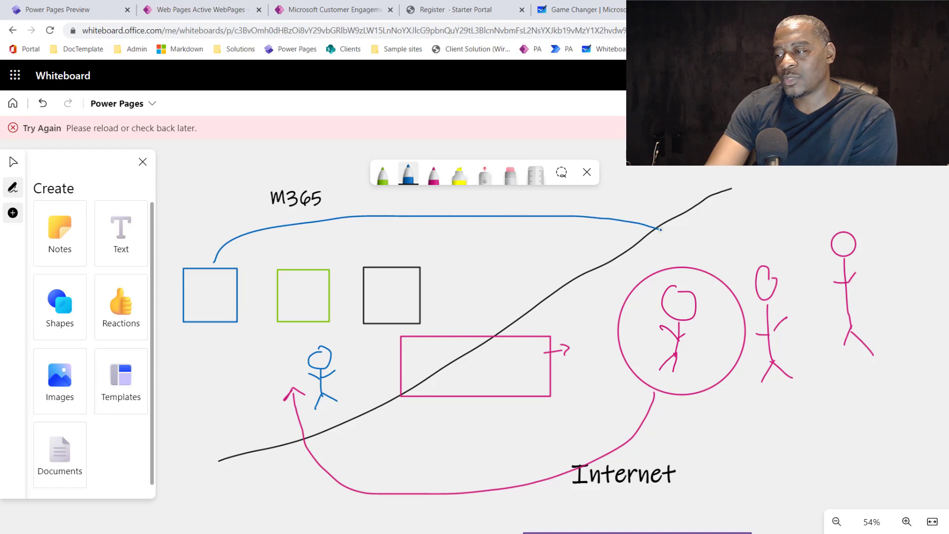
Draw magenta arrows from the black and green squares across the dividing line, and a magenta rectangle over the line's upper end.
{"action": "left_click", "coordinate": [434, 176]}
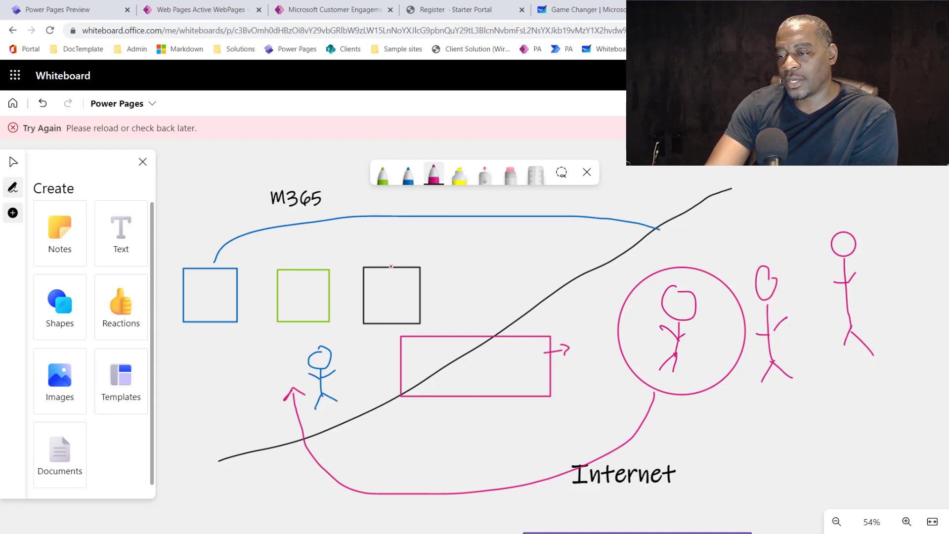
{"action": "mouse_move", "coordinate": [393, 268]}
{"action": "left_mouse_down"}
{"action": "mouse_move", "coordinate": [391, 237]}
{"action": "mouse_move", "coordinate": [496, 237]}
{"action": "mouse_move", "coordinate": [648, 269]}
{"action": "left_mouse_up"}
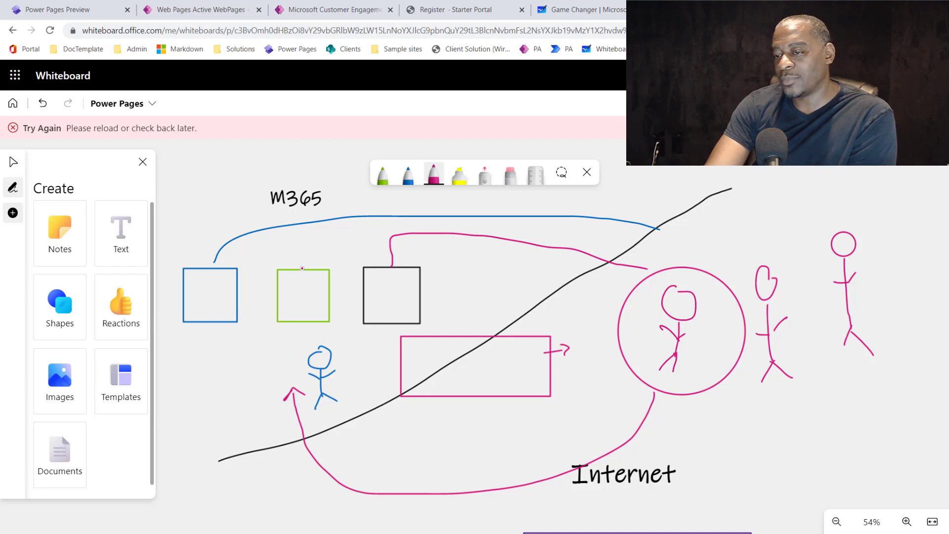
{"action": "mouse_move", "coordinate": [302, 270]}
{"action": "left_mouse_down"}
{"action": "mouse_move", "coordinate": [302, 251]}
{"action": "mouse_move", "coordinate": [526, 258]}
{"action": "mouse_move", "coordinate": [581, 297]}
{"action": "left_mouse_up"}
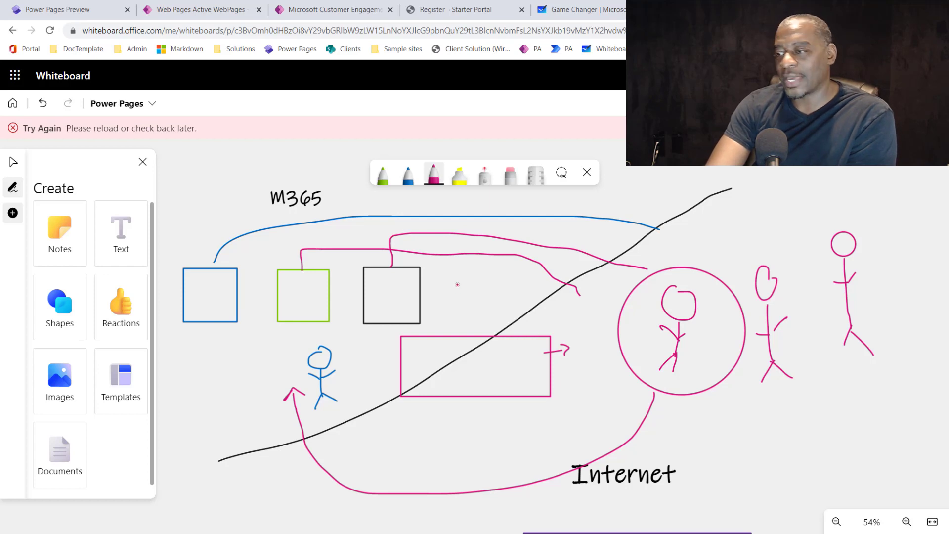
{"action": "mouse_move", "coordinate": [582, 281]}
{"action": "left_mouse_down"}
{"action": "mouse_move", "coordinate": [581, 298]}
{"action": "mouse_move", "coordinate": [587, 291]}
{"action": "left_mouse_up"}
{"action": "mouse_move", "coordinate": [646, 256]}
{"action": "left_mouse_down"}
{"action": "mouse_move", "coordinate": [643, 275]}
{"action": "mouse_move", "coordinate": [651, 269]}
{"action": "left_mouse_up"}
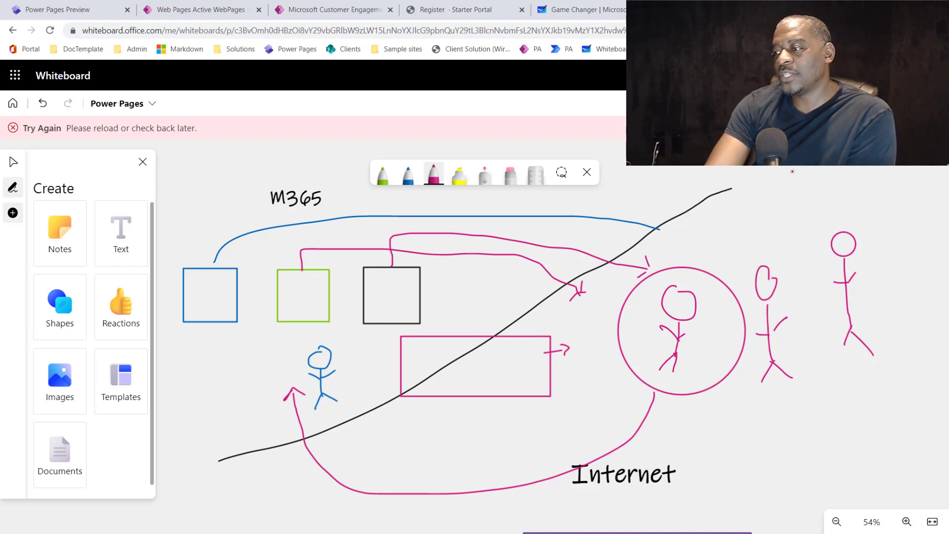
{"action": "mouse_move", "coordinate": [797, 165]}
{"action": "left_mouse_down"}
{"action": "mouse_move", "coordinate": [798, 187]}
{"action": "mouse_move", "coordinate": [757, 212]}
{"action": "mouse_move", "coordinate": [687, 211]}
{"action": "mouse_move", "coordinate": [687, 165]}
{"action": "left_mouse_up"}
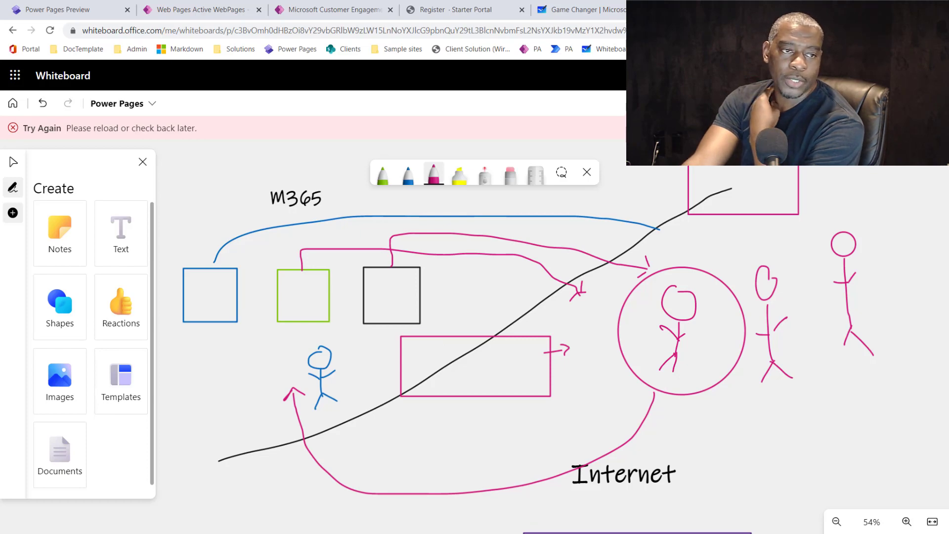
Bring up the Moqups Create Account mockup, proceed with the email setup option to the registration form, and maximize the window.
{"action": "left_click_drag", "start_coordinate": [569, 533], "coordinate": [504, 17]}
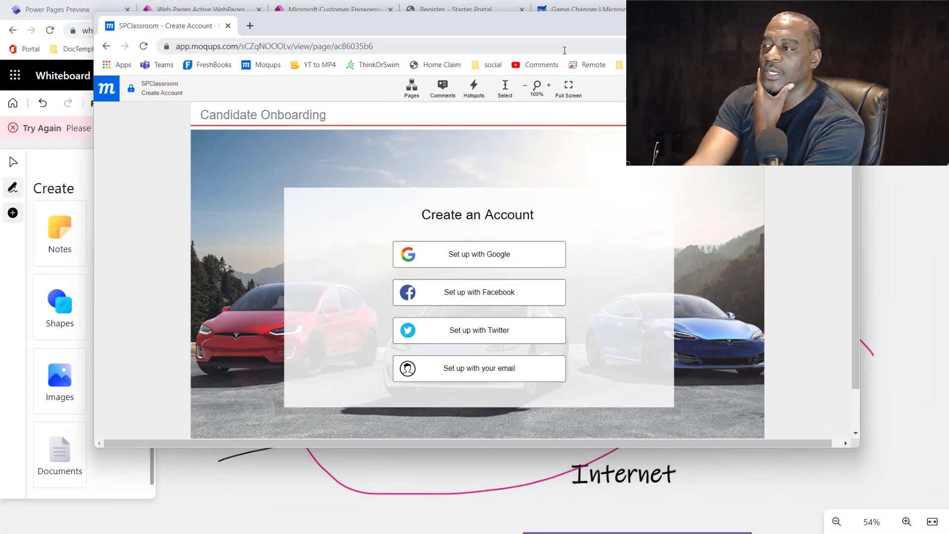
{"action": "left_click", "coordinate": [479, 368]}
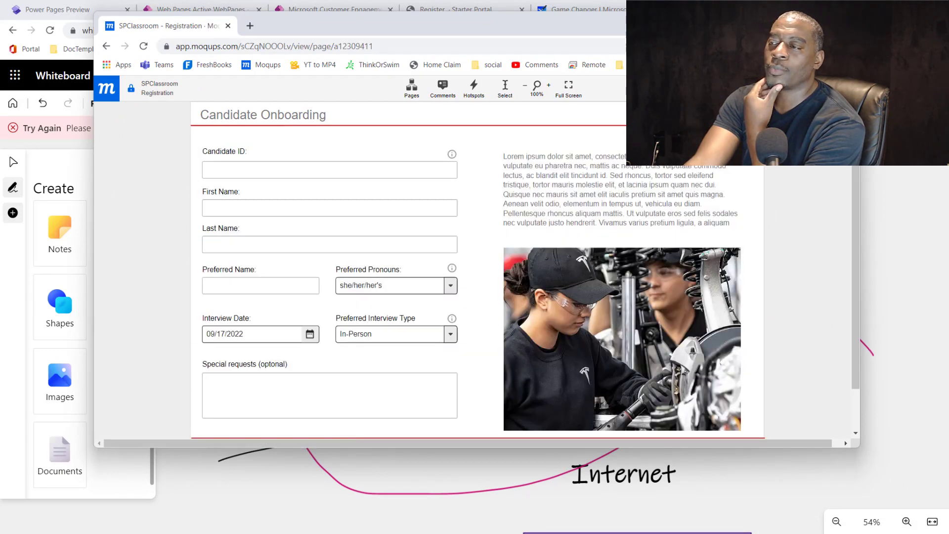
{"action": "left_click", "coordinate": [818, 19]}
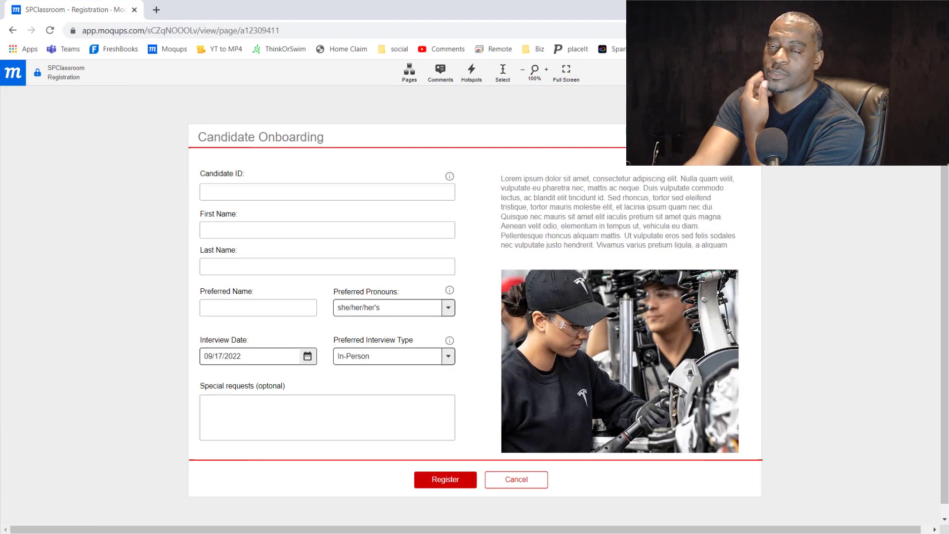